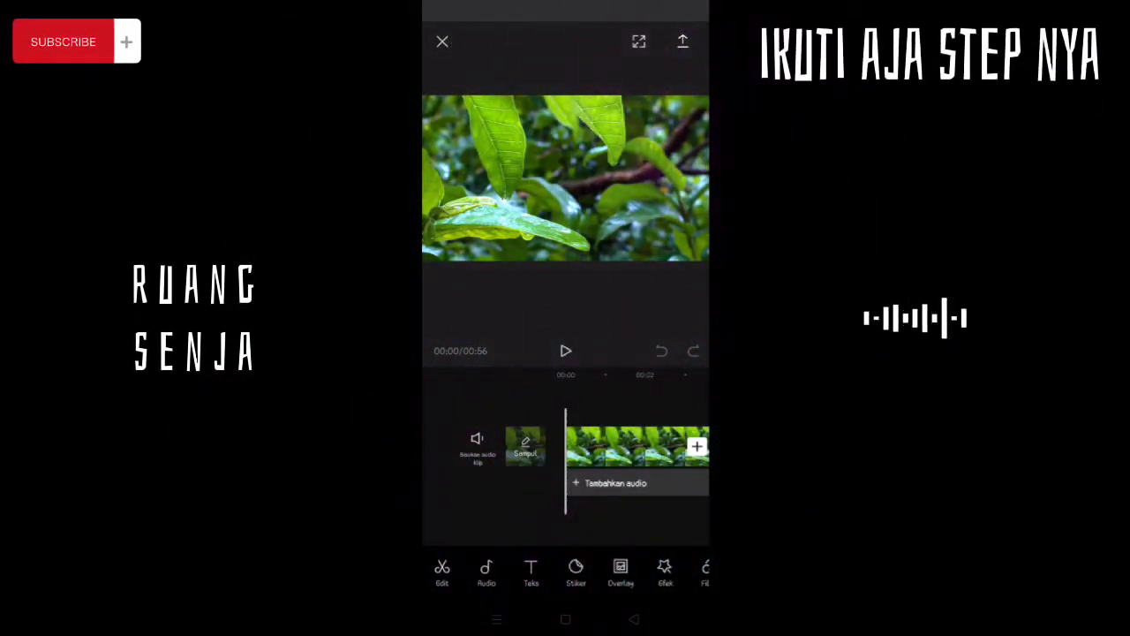
Split the leaf clip at the playhead and delete its leftover second part
{"action": "left_click_drag", "start_coordinate": [507, 500], "coordinate": [461, 497]}
{"action": "left_click", "coordinate": [566, 360]}
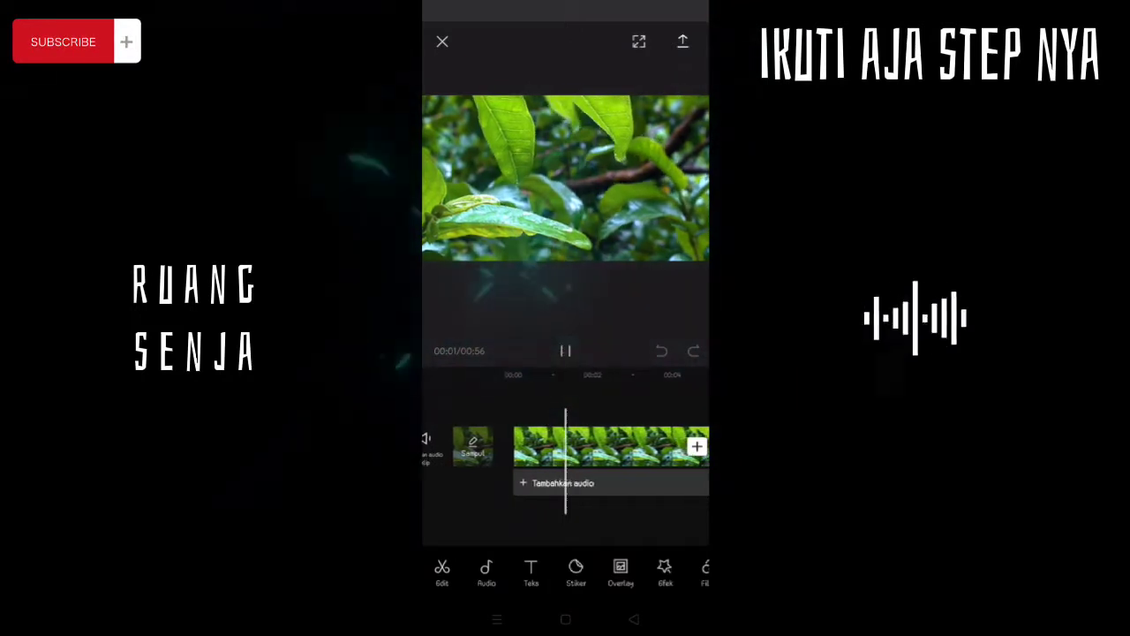
{"action": "left_click", "coordinate": [530, 446]}
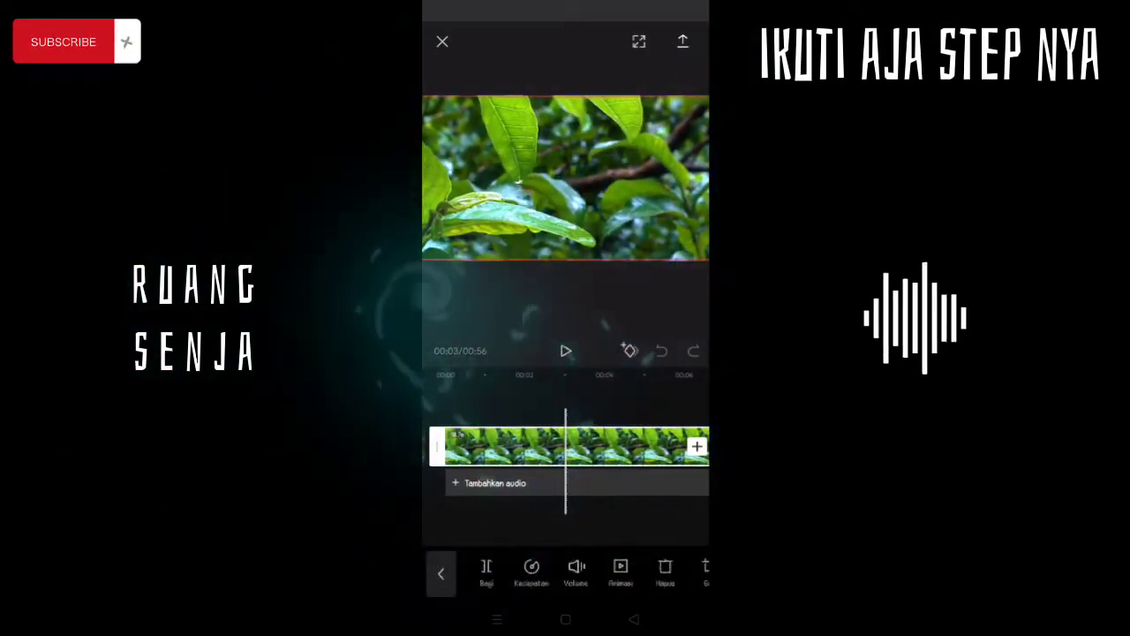
{"action": "left_click", "coordinate": [486, 569]}
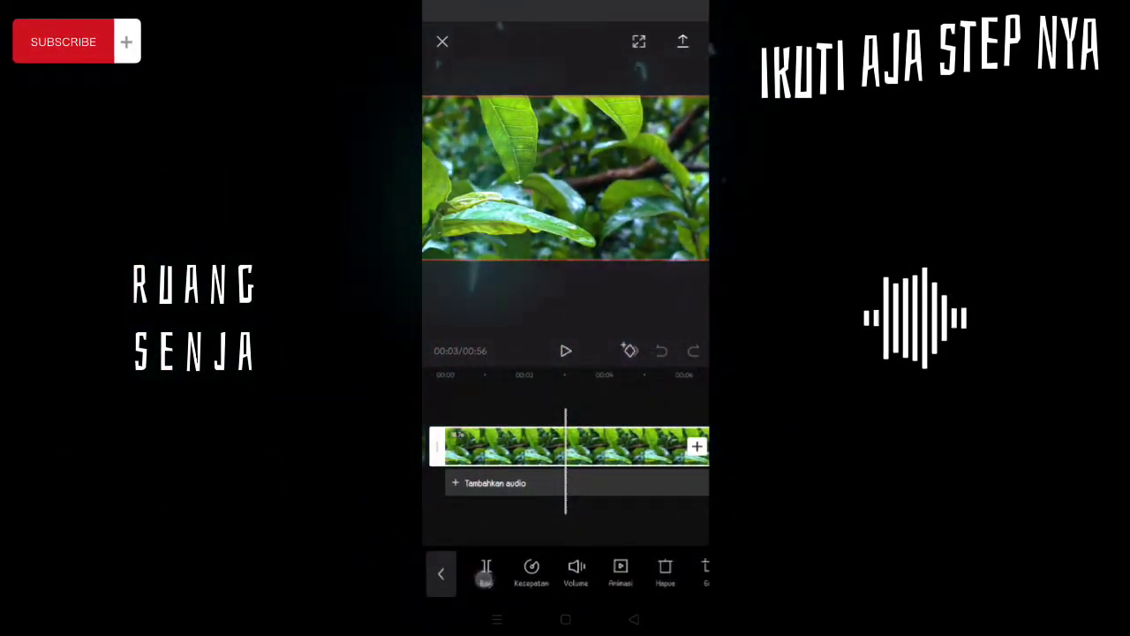
{"action": "left_click", "coordinate": [512, 521]}
{"action": "left_click_drag", "start_coordinate": [676, 455], "coordinate": [632, 455]}
{"action": "left_click", "coordinate": [618, 446]}
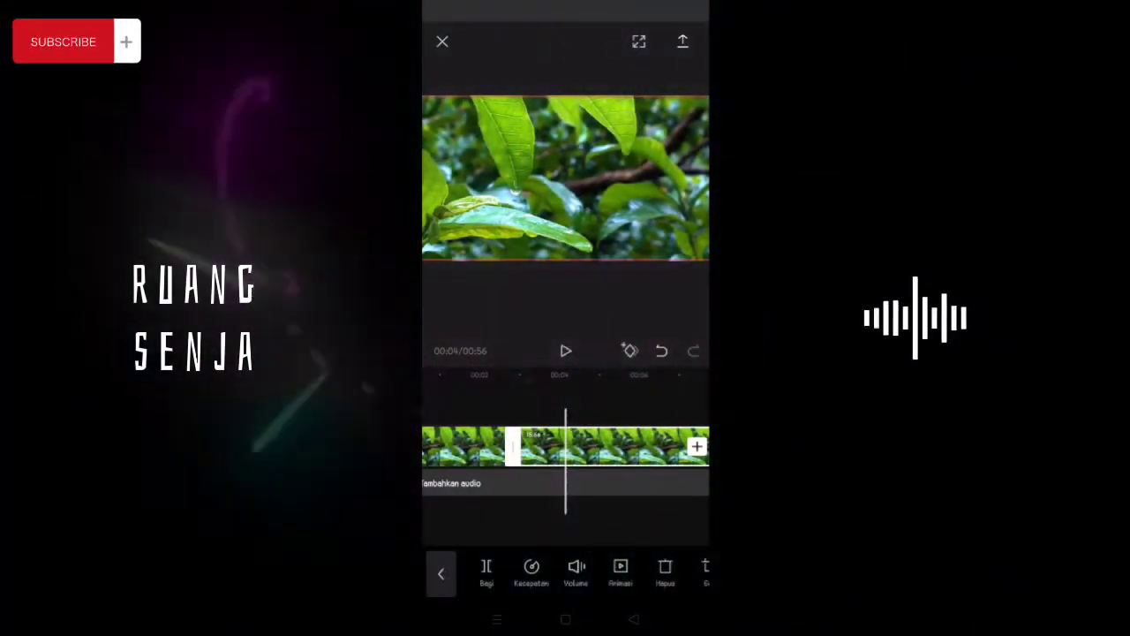
{"action": "left_click", "coordinate": [663, 570]}
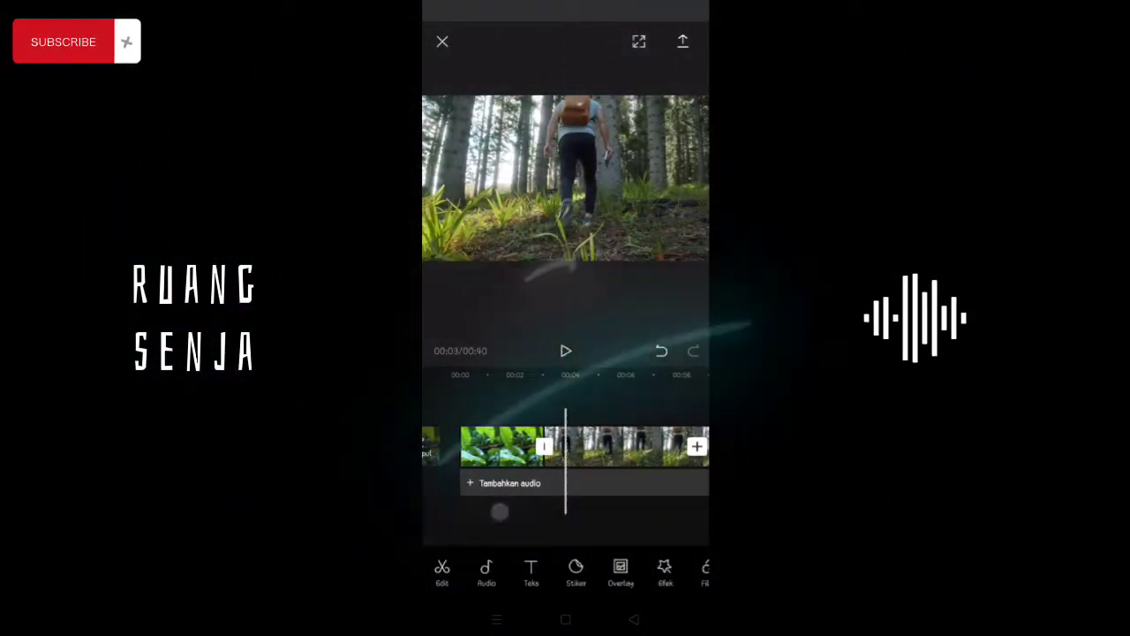
Split the forest clip at 00:21 and delete the tail end
{"action": "left_click_drag", "start_coordinate": [513, 509], "coordinate": [472, 512]}
{"action": "left_click_drag", "start_coordinate": [565, 510], "coordinate": [471, 512]}
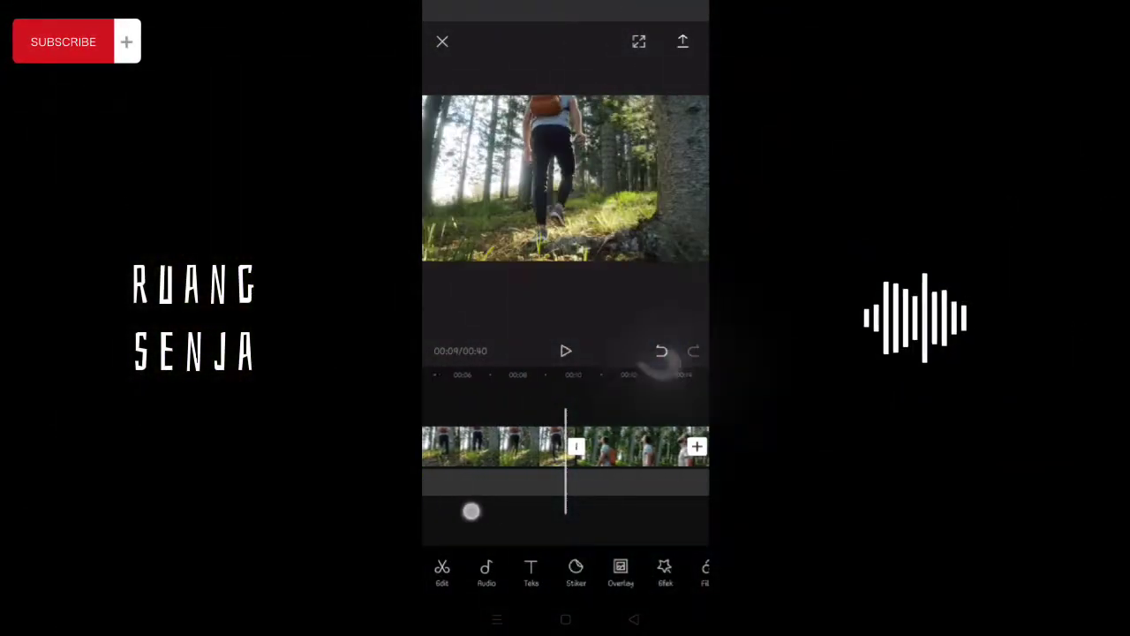
{"action": "left_click", "coordinate": [569, 353]}
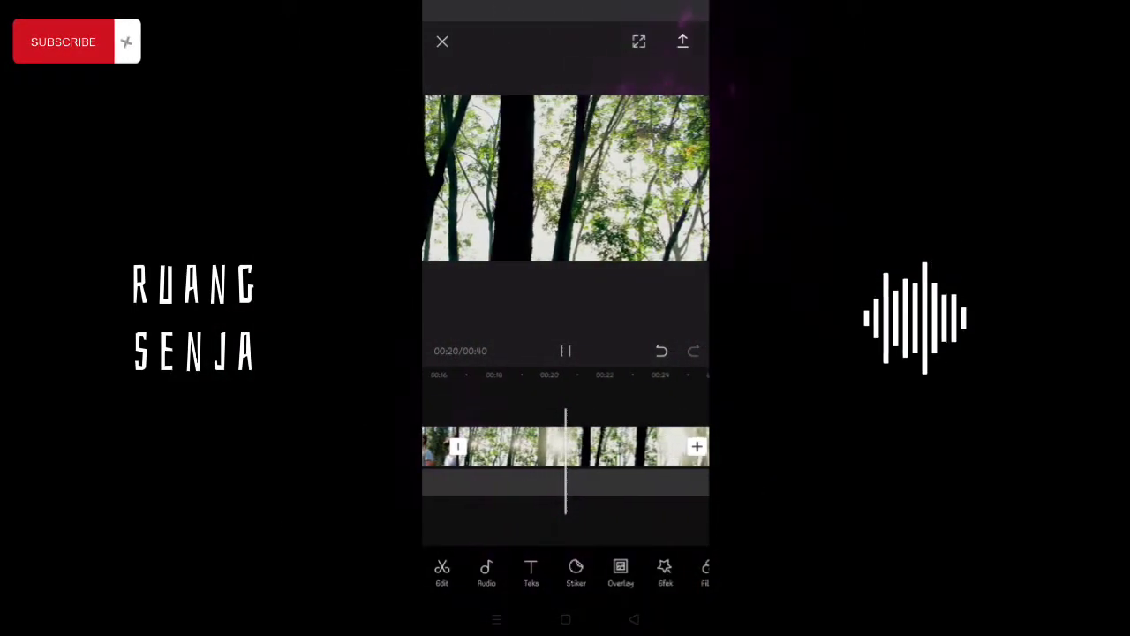
{"action": "left_click", "coordinate": [530, 446]}
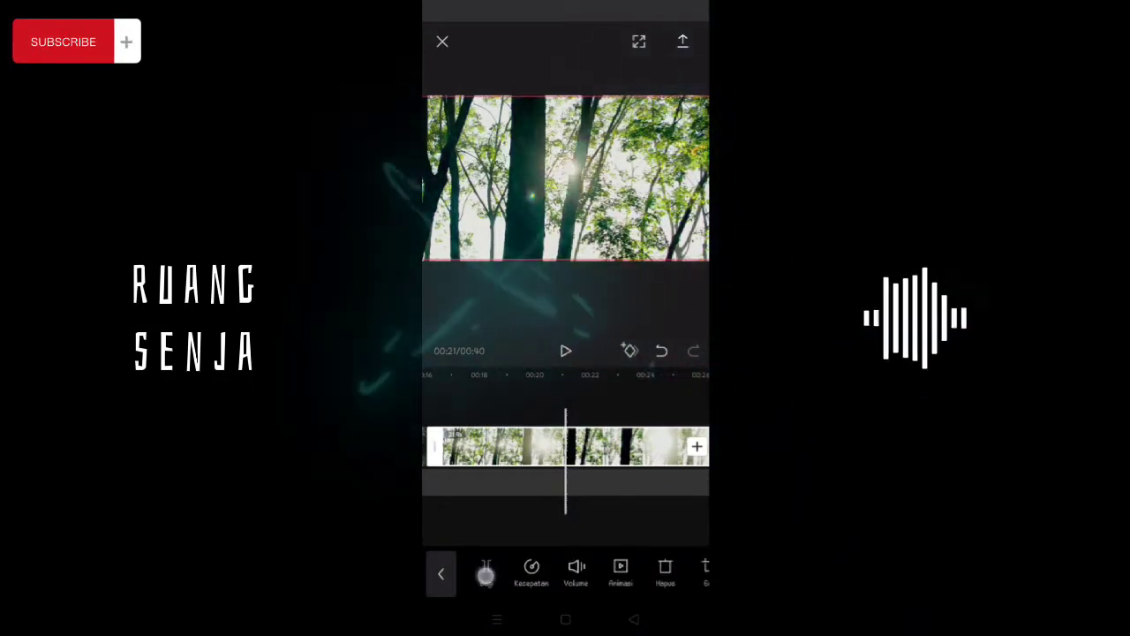
{"action": "left_click", "coordinate": [486, 574]}
{"action": "left_click", "coordinate": [512, 446]}
{"action": "left_click", "coordinate": [663, 576]}
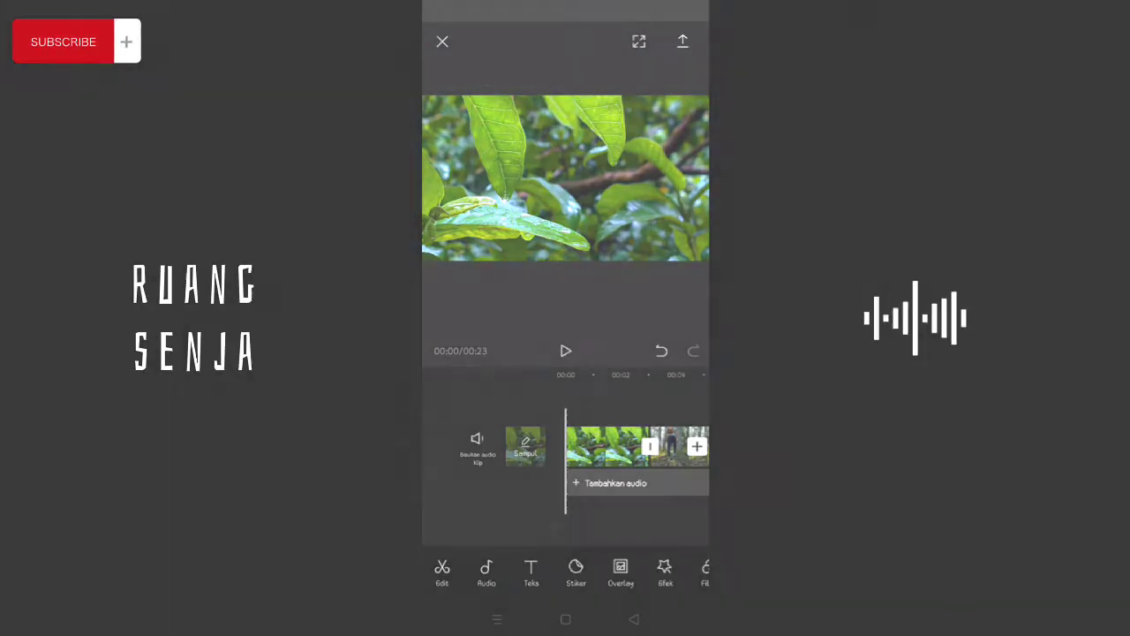
Add a Pull Out camera transition at the first clip join, shortened to about 0.8 seconds
{"action": "left_click_drag", "start_coordinate": [636, 445], "coordinate": [583, 446]}
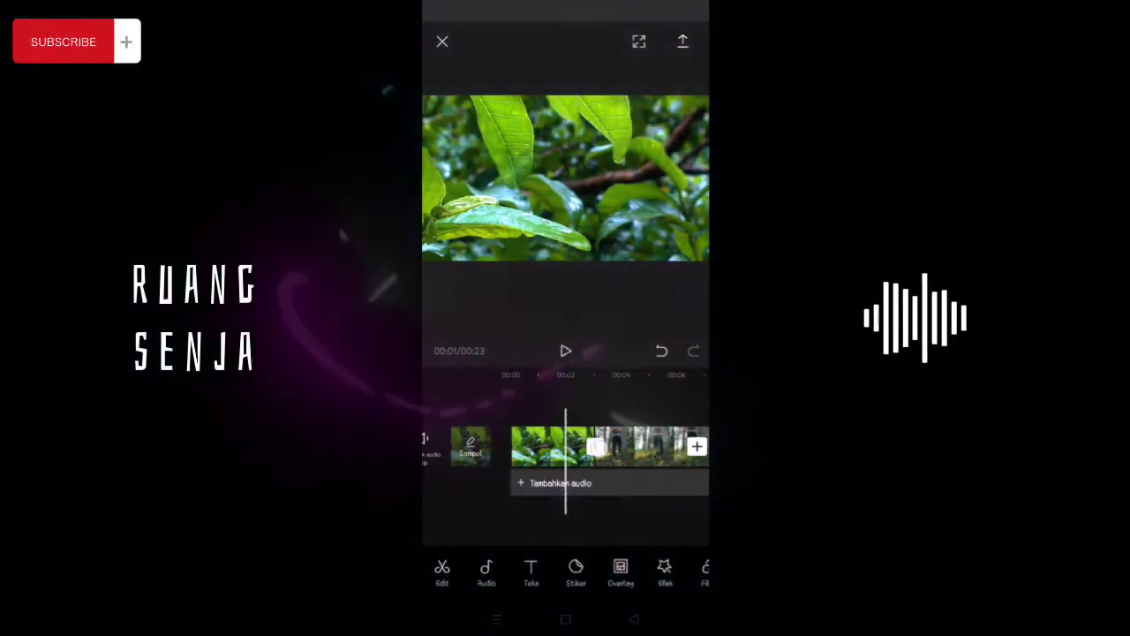
{"action": "left_click", "coordinate": [595, 446]}
{"action": "left_click", "coordinate": [495, 415]}
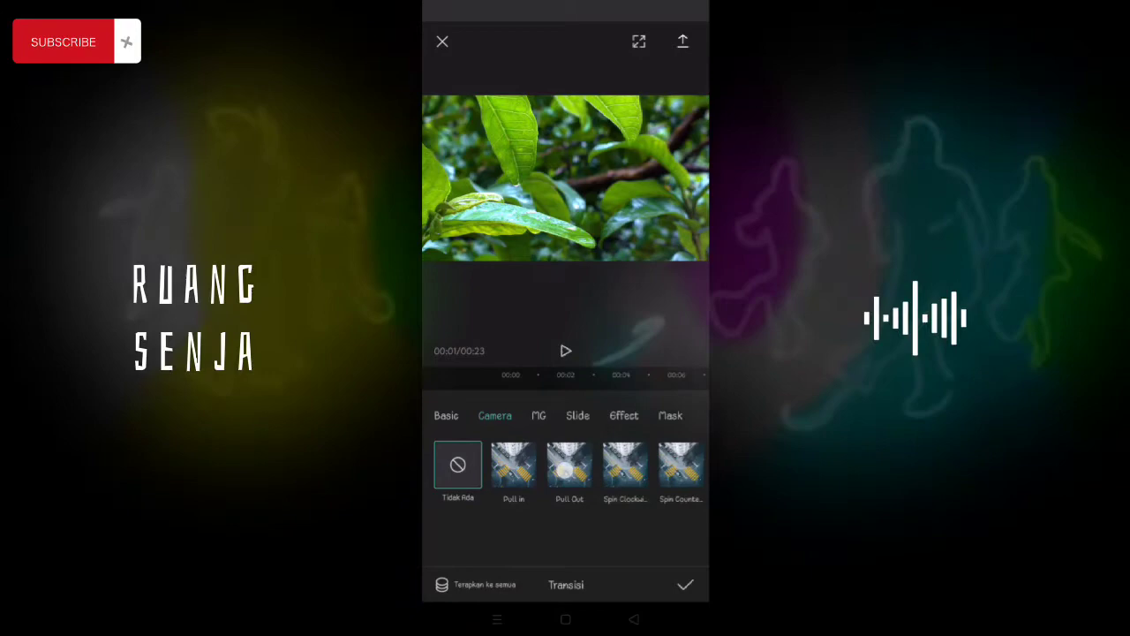
{"action": "left_click", "coordinate": [569, 464]}
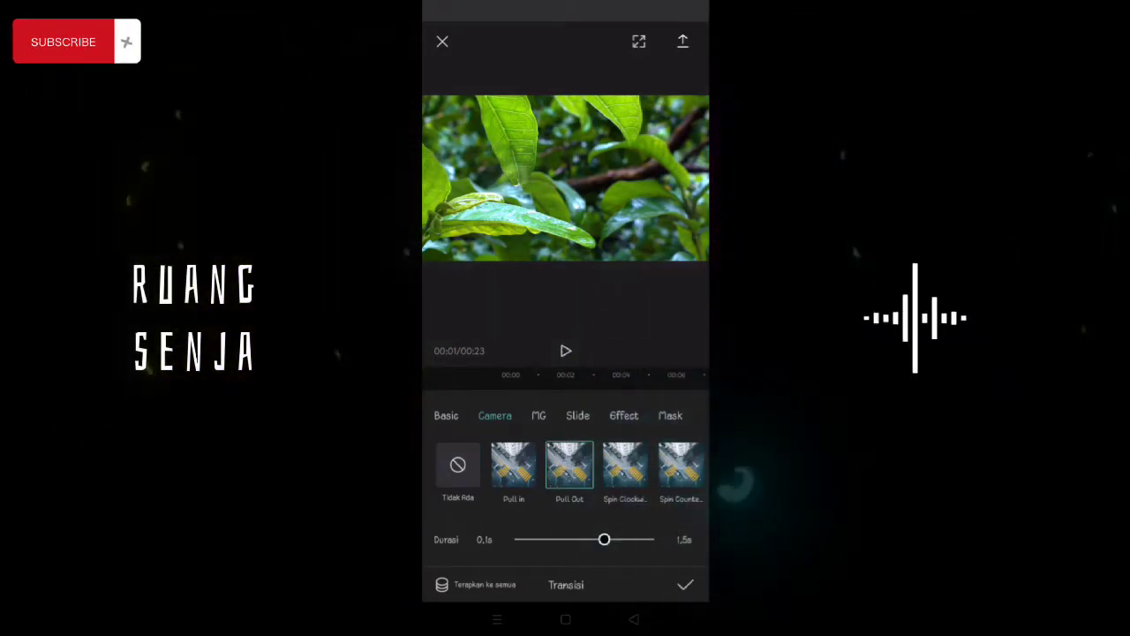
{"action": "left_click_drag", "start_coordinate": [604, 554], "coordinate": [564, 553]}
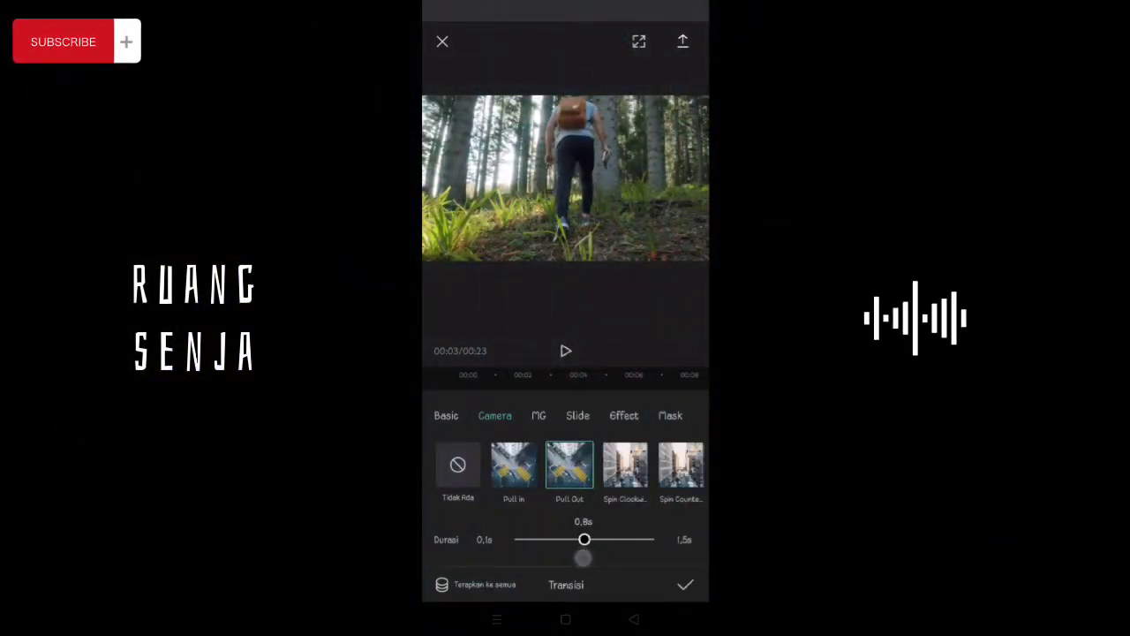
{"action": "left_click", "coordinate": [686, 585]}
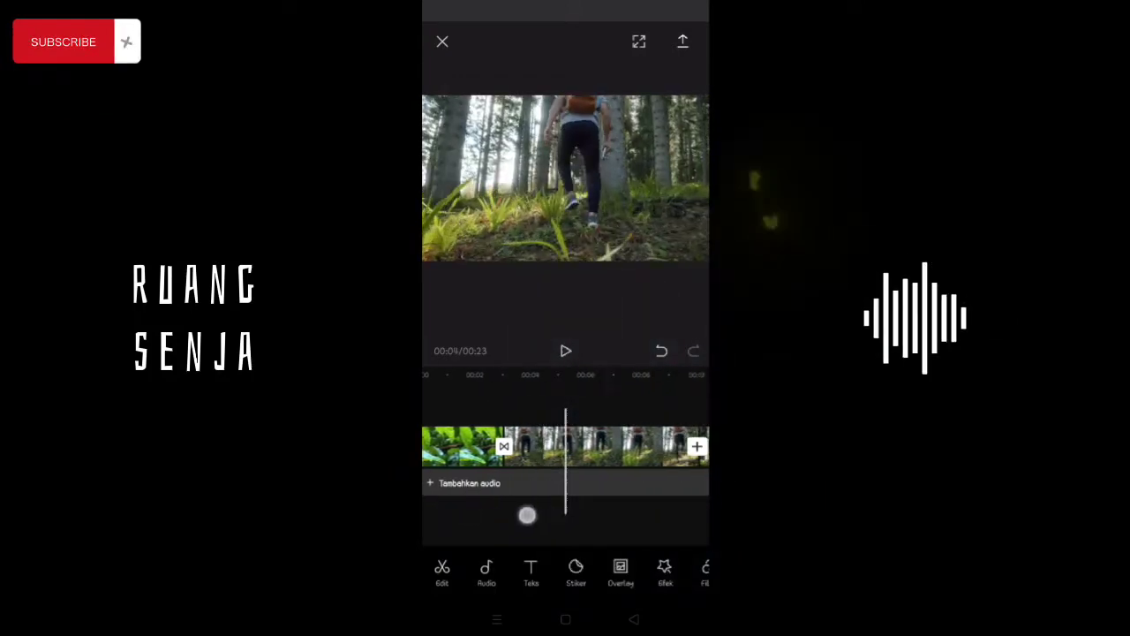
Apply Pull Out transitions to the second and third clip joins
{"action": "left_click", "coordinate": [582, 447]}
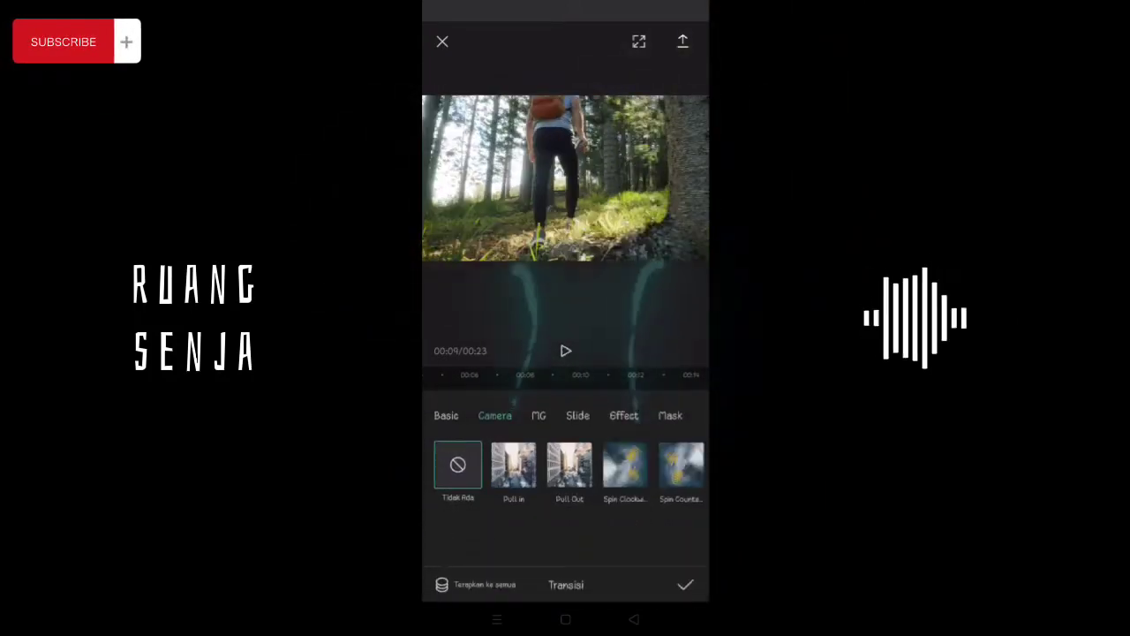
{"action": "left_click", "coordinate": [570, 465]}
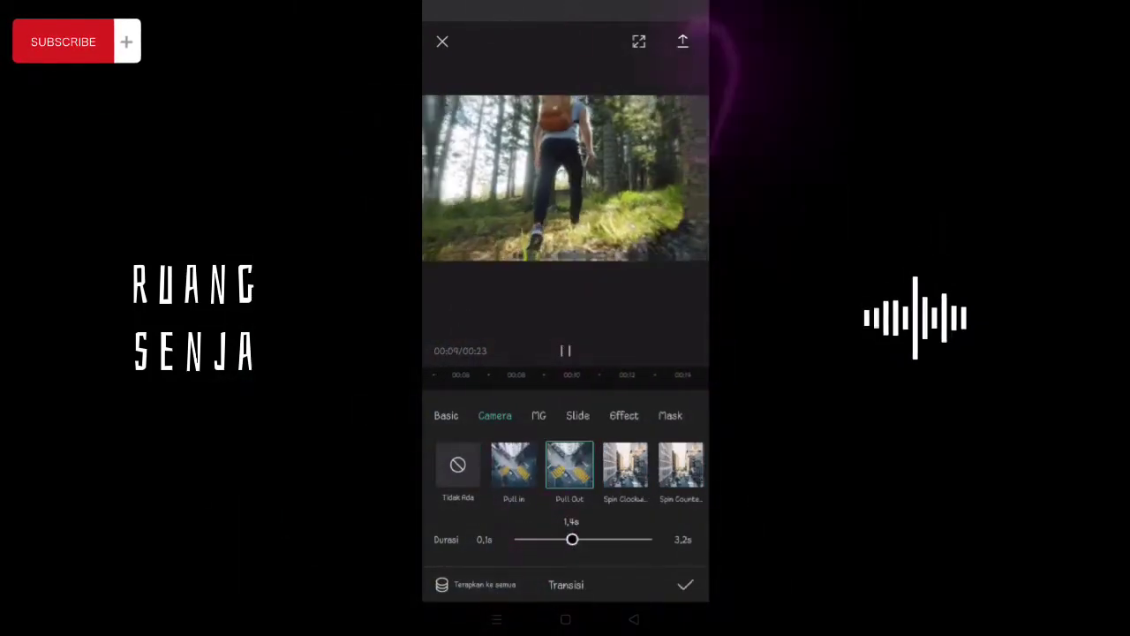
{"action": "left_click", "coordinate": [686, 584]}
{"action": "left_click_drag", "start_coordinate": [547, 509], "coordinate": [482, 511]}
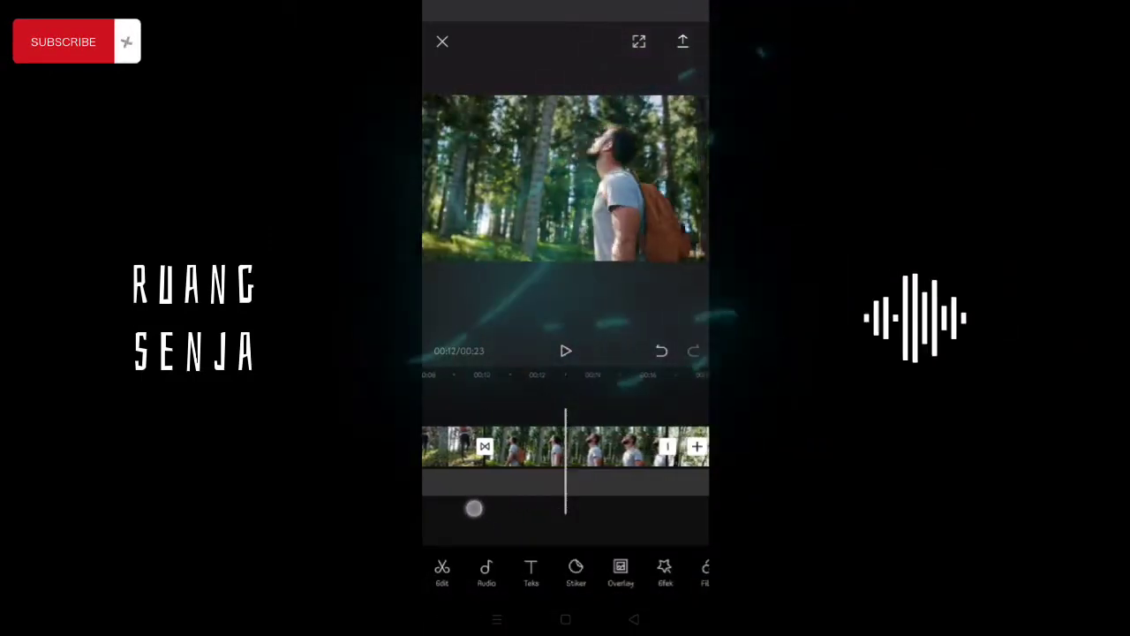
{"action": "left_click", "coordinate": [580, 446]}
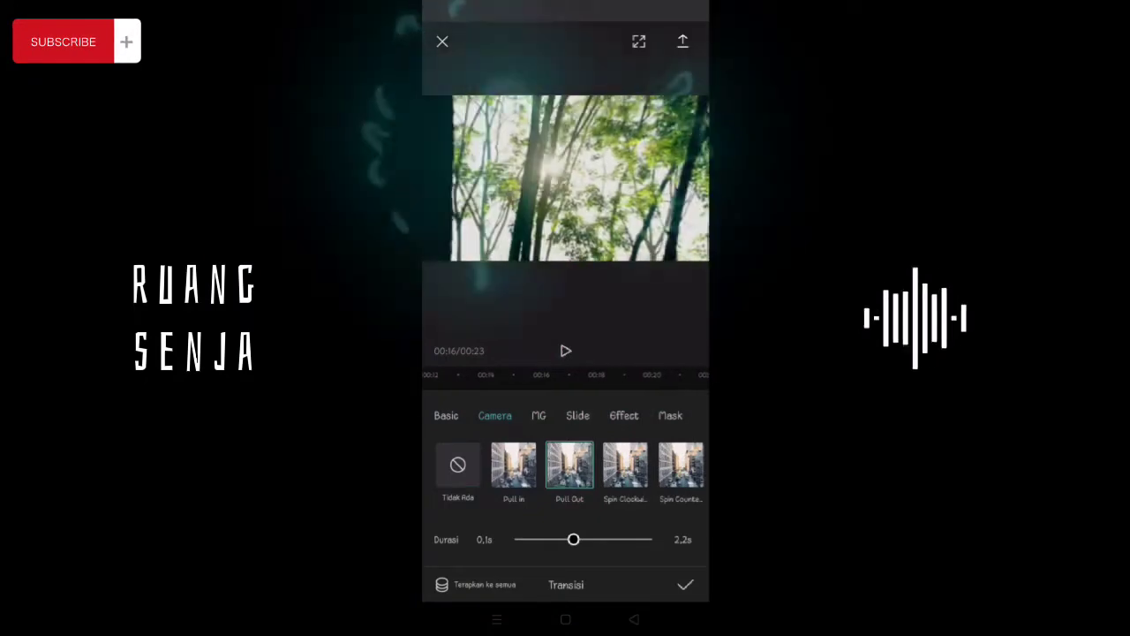
{"action": "left_click", "coordinate": [685, 585]}
Apply Pull Out to the last clip join, then select the short trailing clip at 00:20
{"action": "left_click_drag", "start_coordinate": [529, 519], "coordinate": [452, 516]}
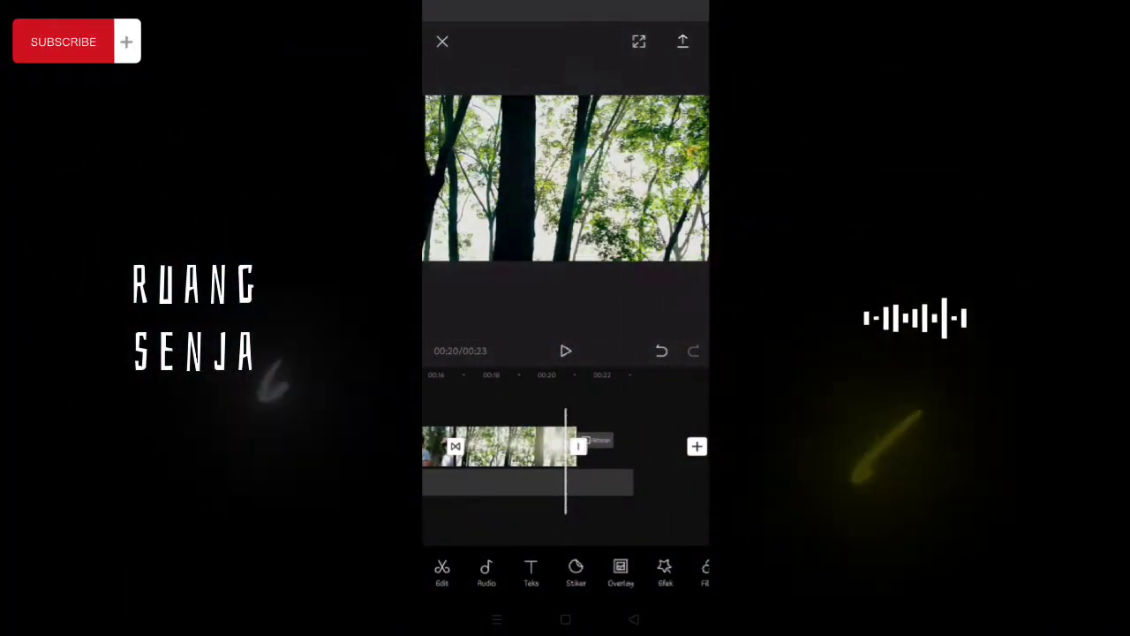
{"action": "left_click", "coordinate": [458, 446]}
{"action": "left_click", "coordinate": [513, 465]}
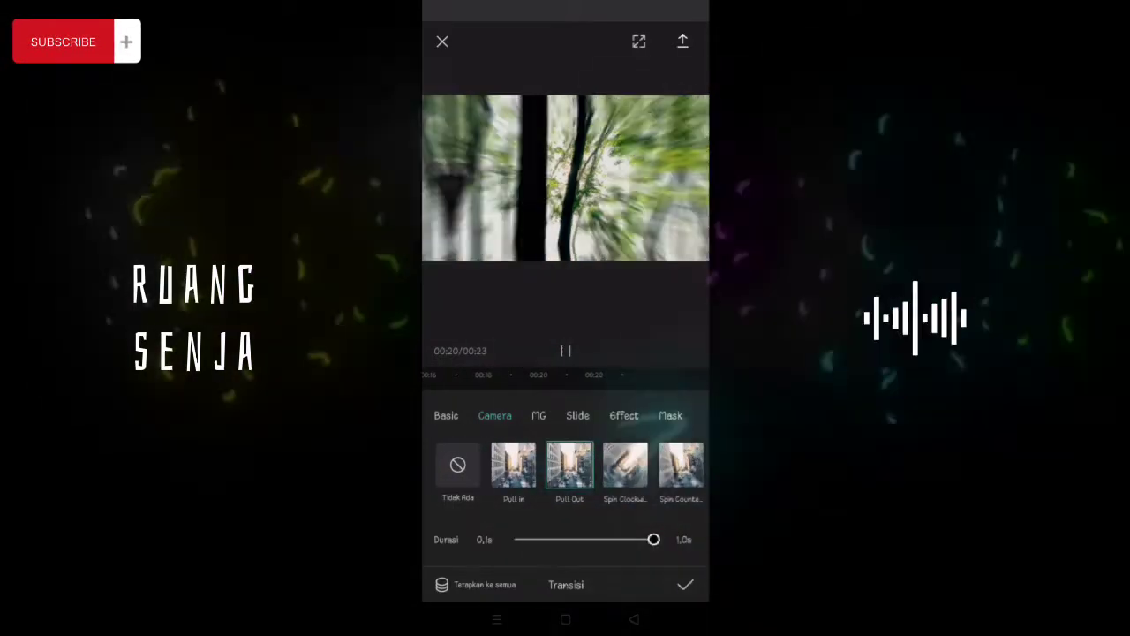
{"action": "left_click", "coordinate": [685, 585]}
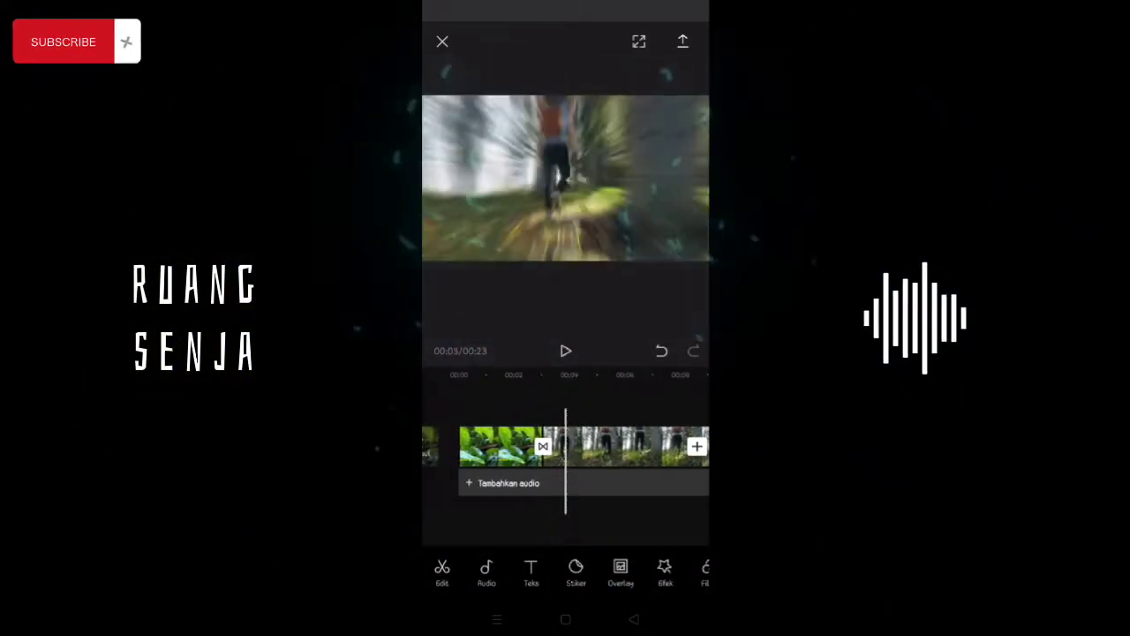
{"action": "left_click_drag", "start_coordinate": [473, 516], "coordinate": [500, 512]}
{"action": "left_click", "coordinate": [608, 433]}
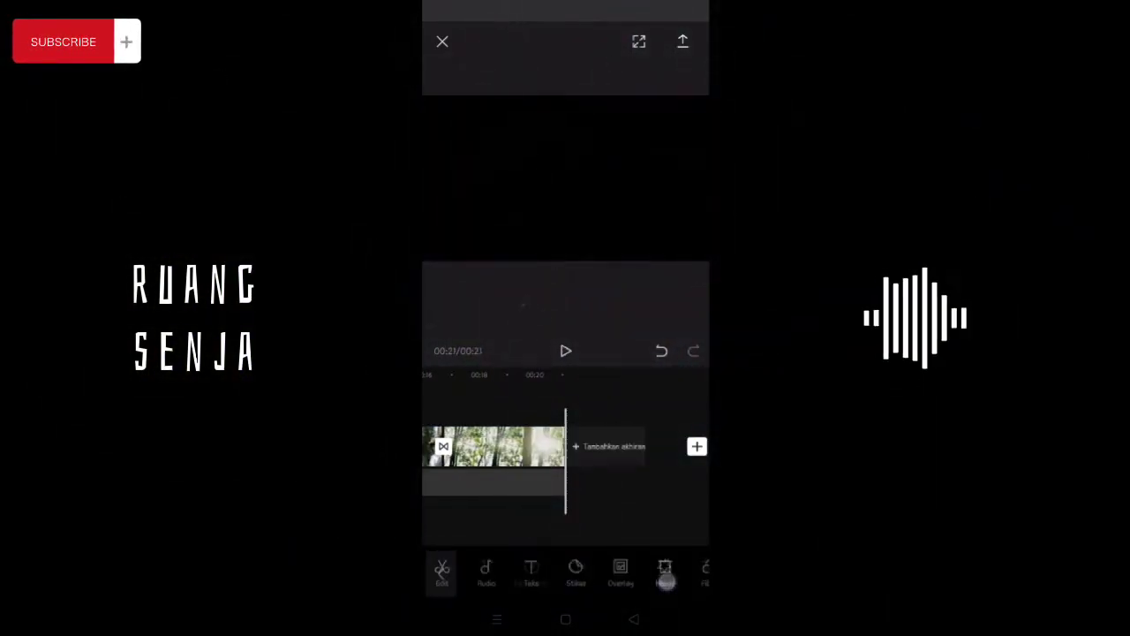
Add a 'Forest' text title at the video's start in the Letter script font
{"action": "left_click_drag", "start_coordinate": [495, 454], "coordinate": [671, 459]}
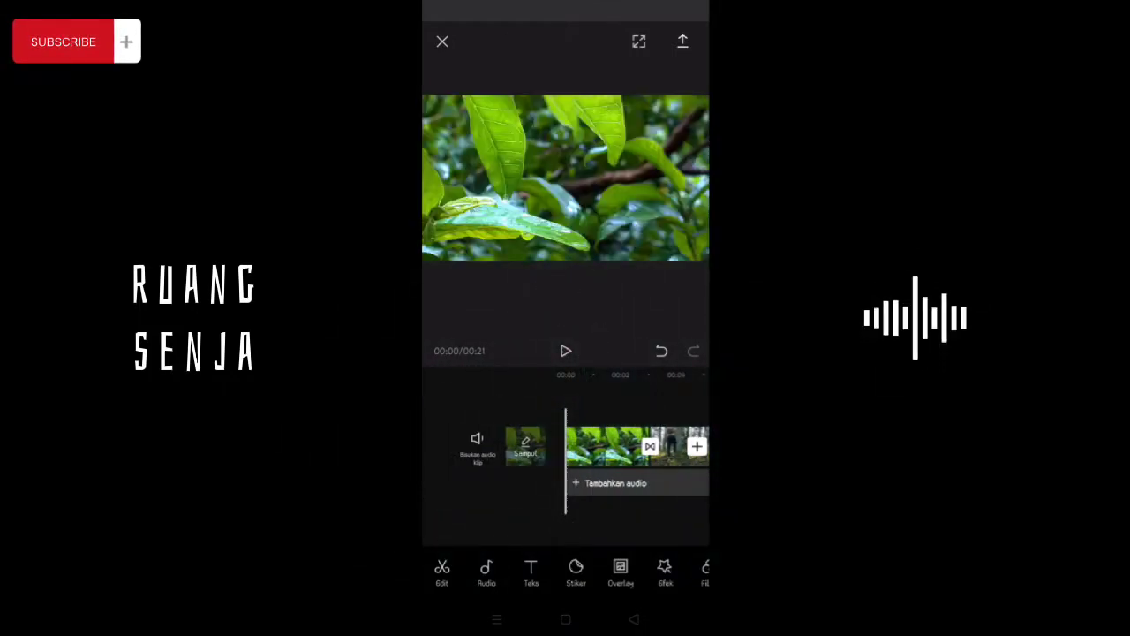
{"action": "left_click", "coordinate": [528, 572]}
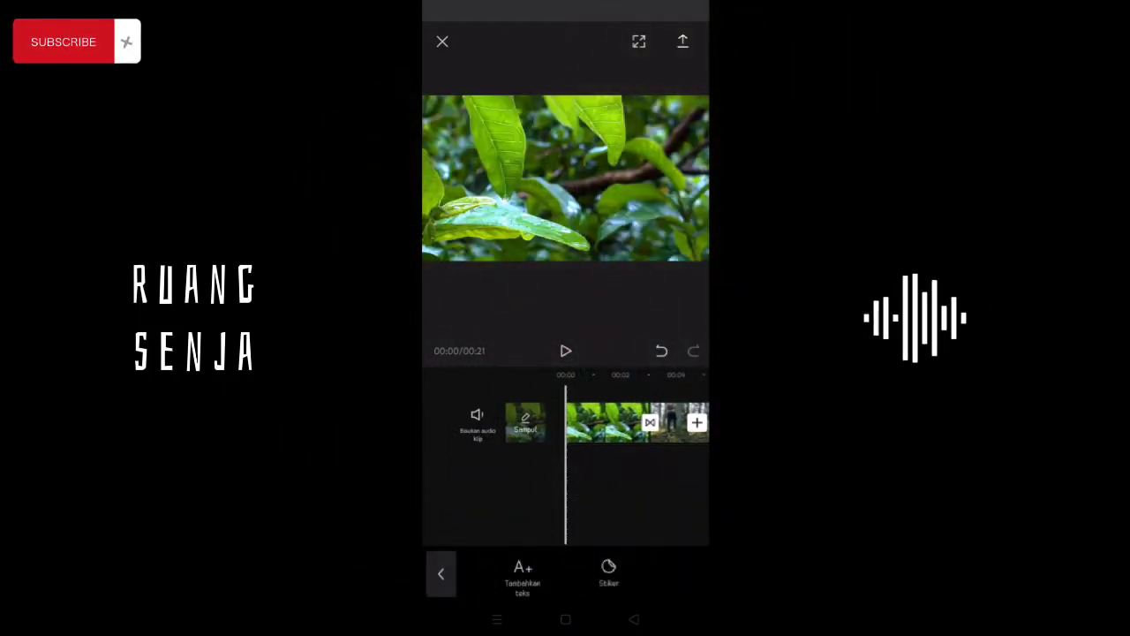
{"action": "left_click", "coordinate": [521, 567]}
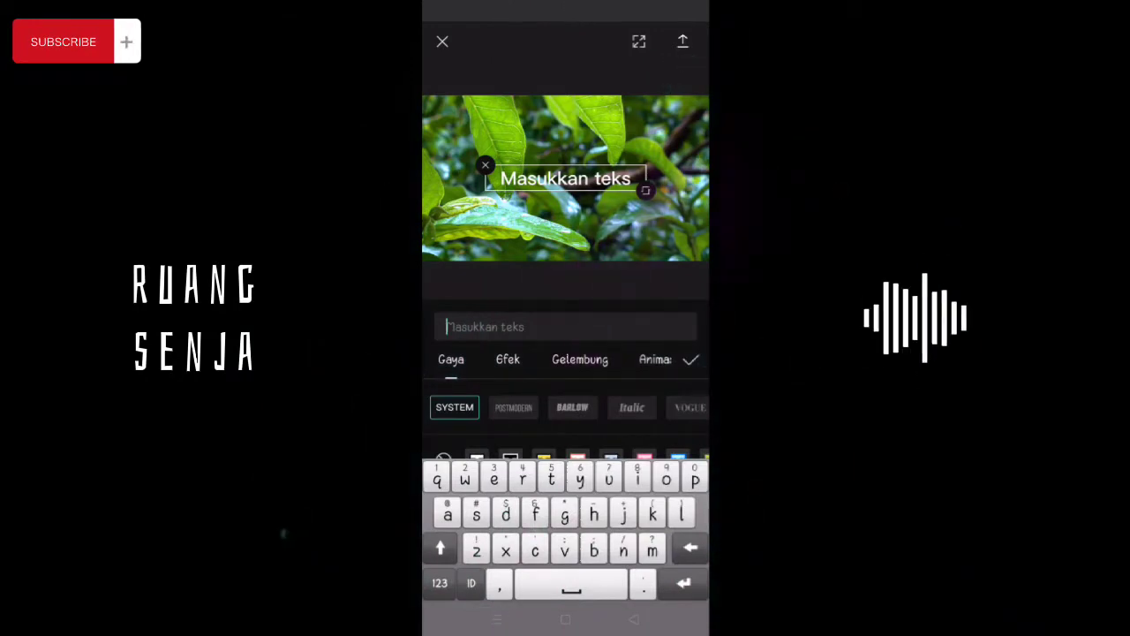
{"action": "mouse_move", "coordinate": [636, 406]}
{"action": "left_mouse_down"}
{"action": "mouse_move", "coordinate": [448, 398]}
{"action": "mouse_move", "coordinate": [463, 406]}
{"action": "left_mouse_up"}
{"action": "left_click", "coordinate": [599, 407]}
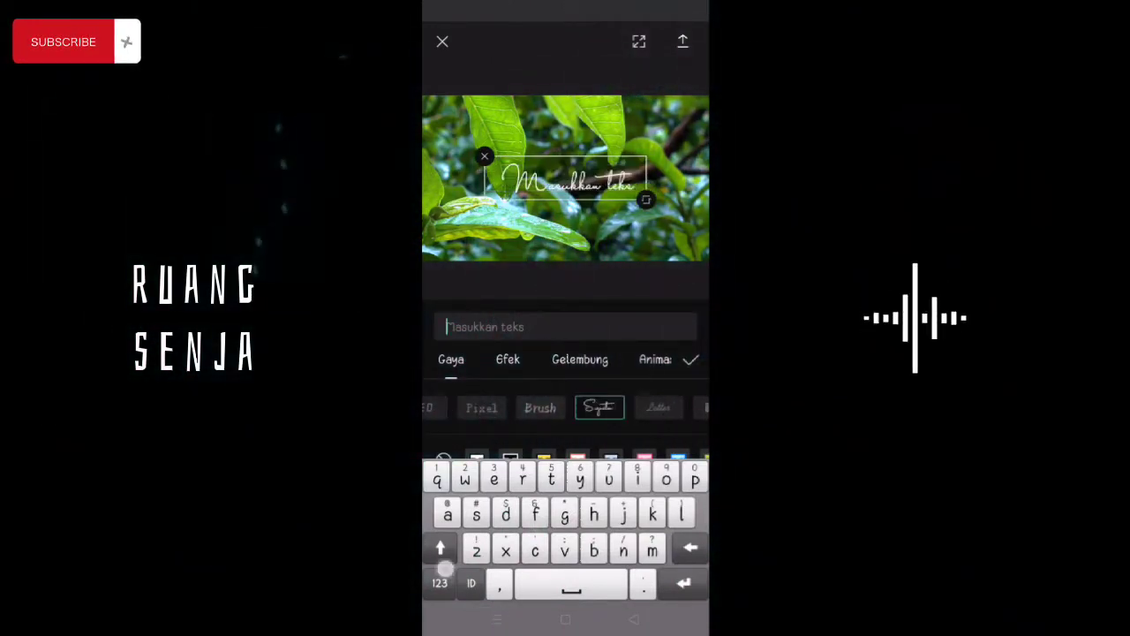
{"action": "type", "text": "F"}
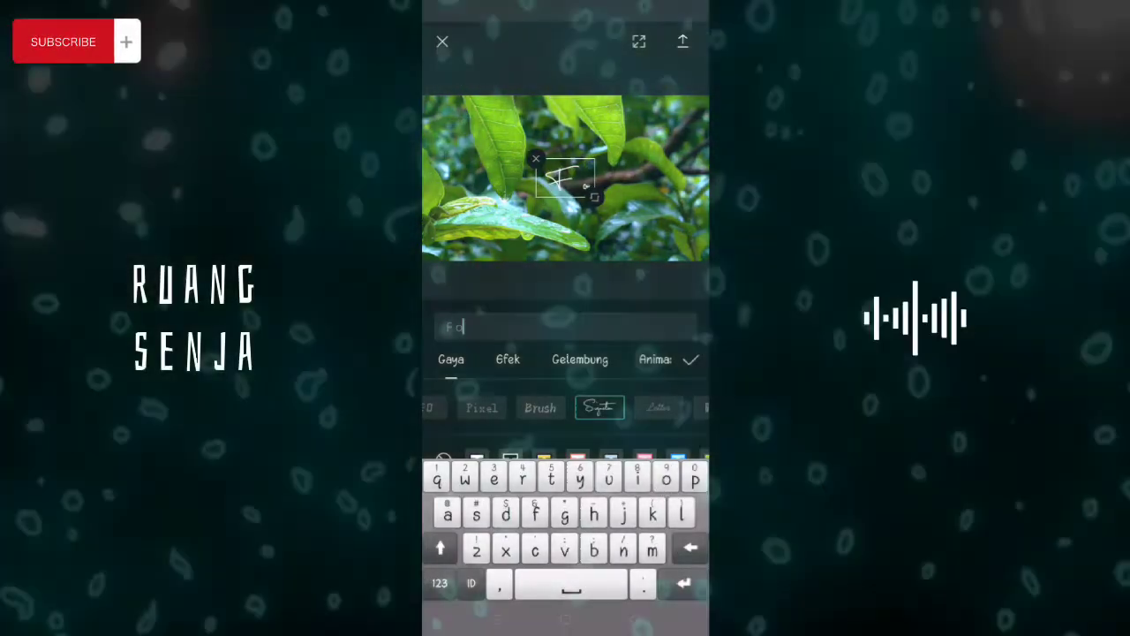
{"action": "left_click", "coordinate": [658, 407]}
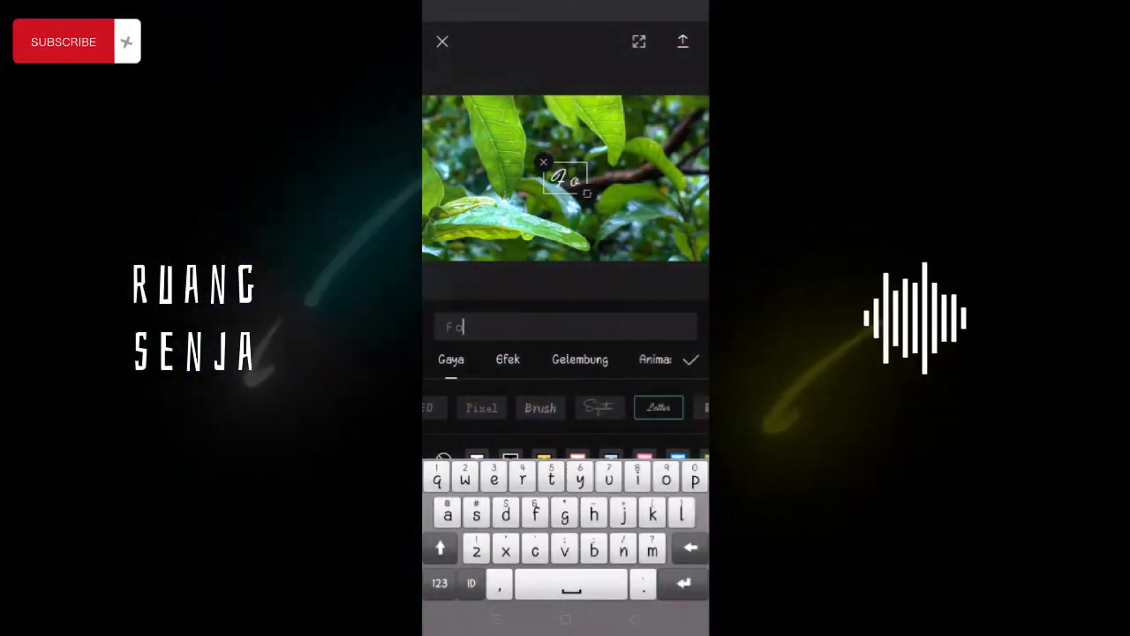
{"action": "type", "text": "rest"}
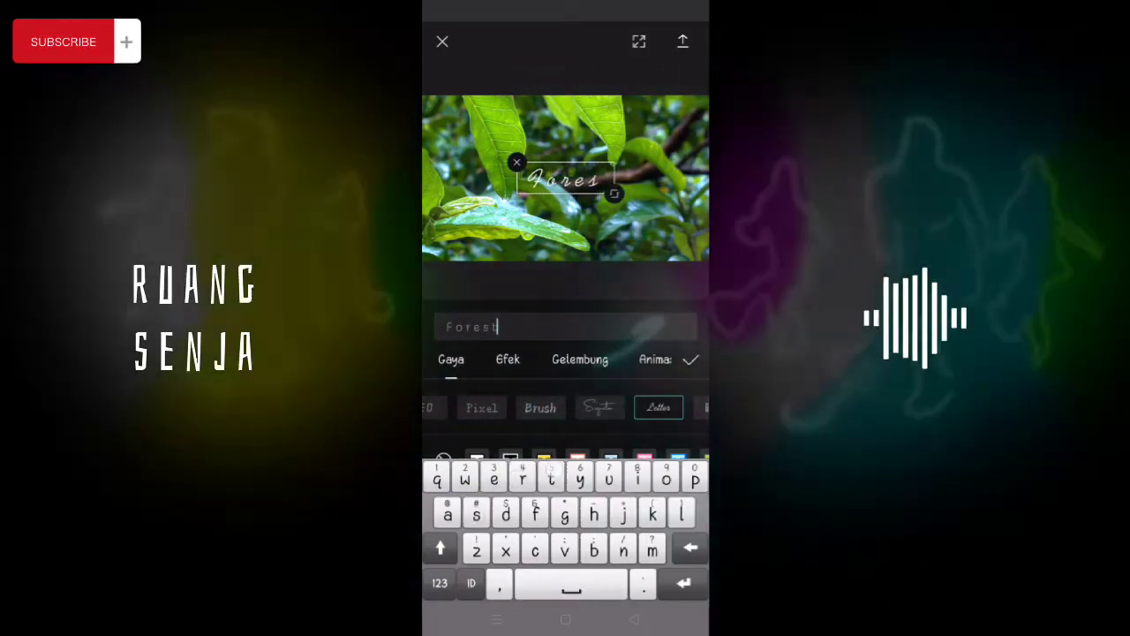
{"action": "left_click", "coordinate": [690, 360]}
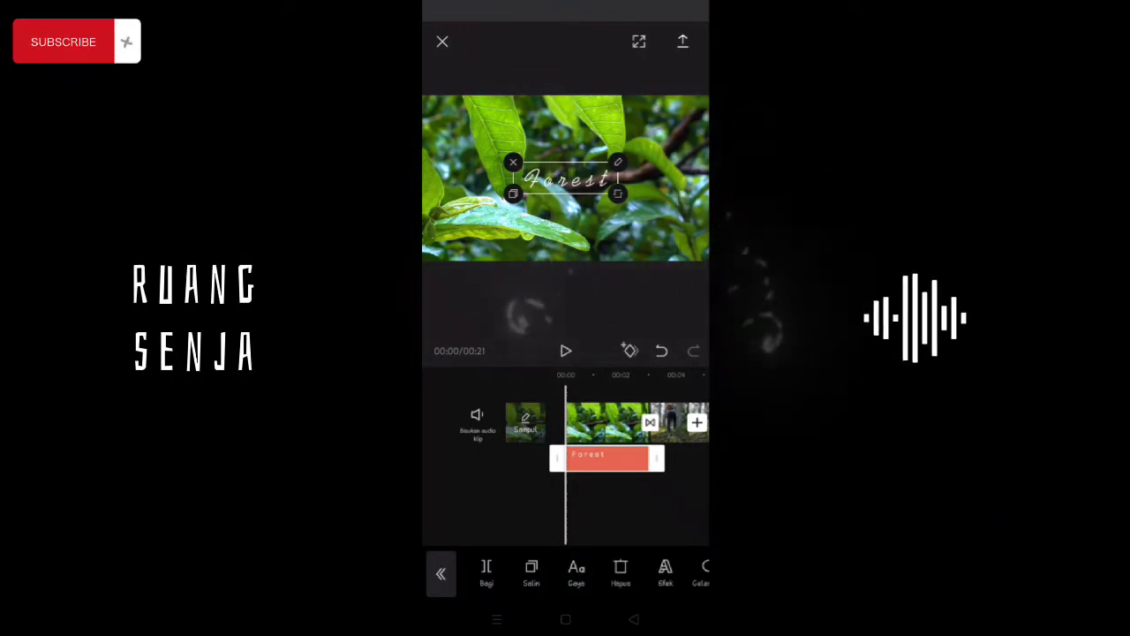
Give the Forest title a Blow In entrance animation with a lengthened duration
{"action": "left_click", "coordinate": [665, 572]}
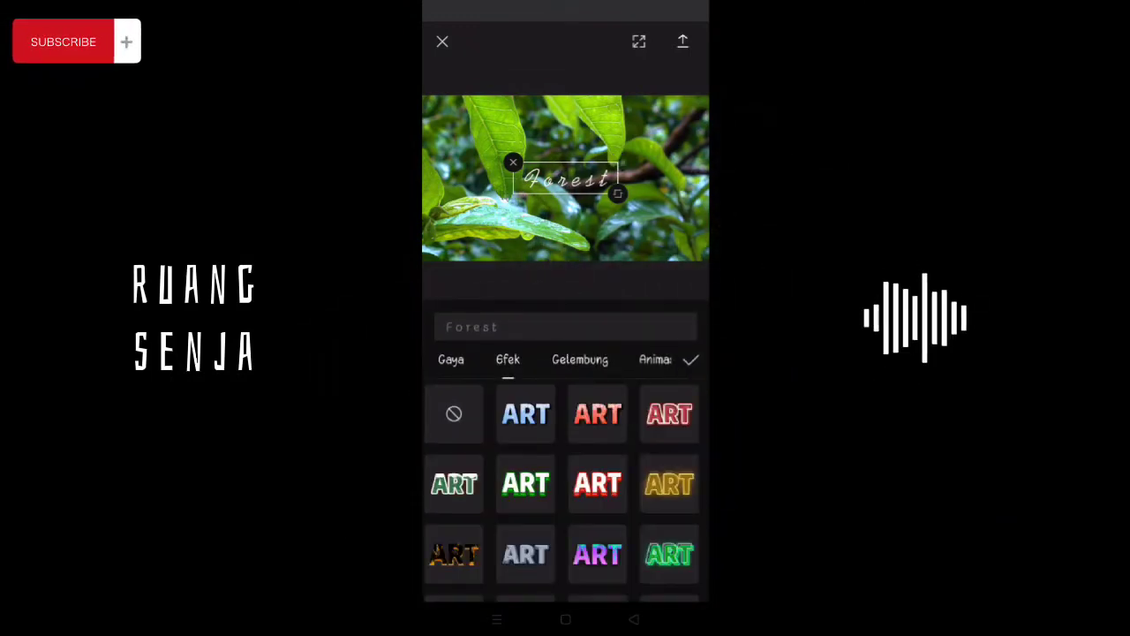
{"action": "left_click", "coordinate": [655, 359]}
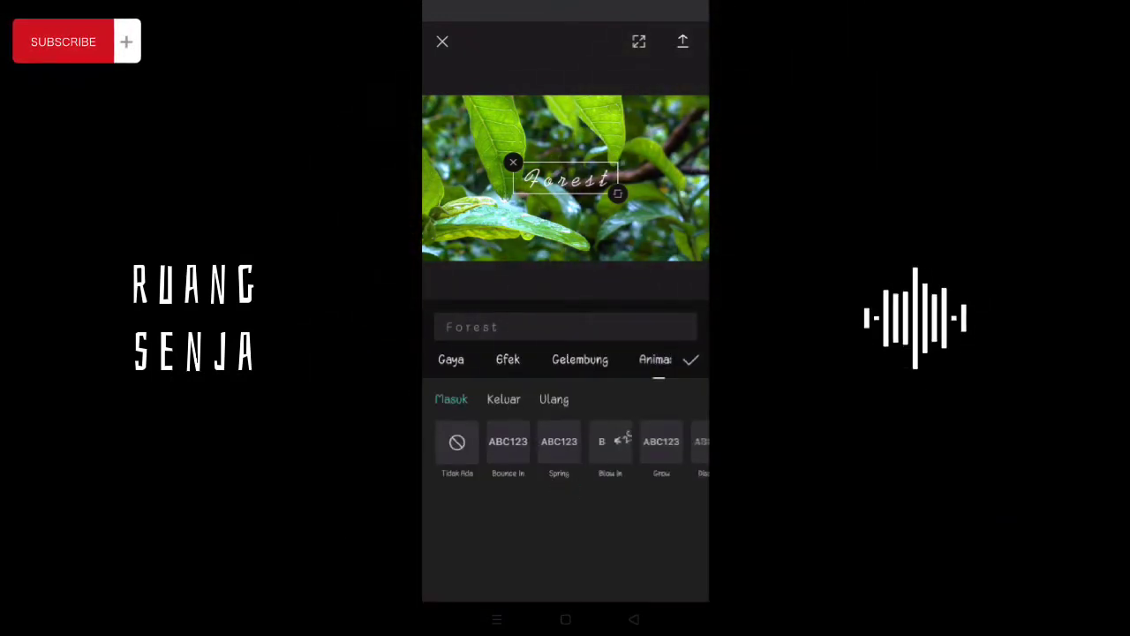
{"action": "left_click_drag", "start_coordinate": [618, 446], "coordinate": [509, 446]}
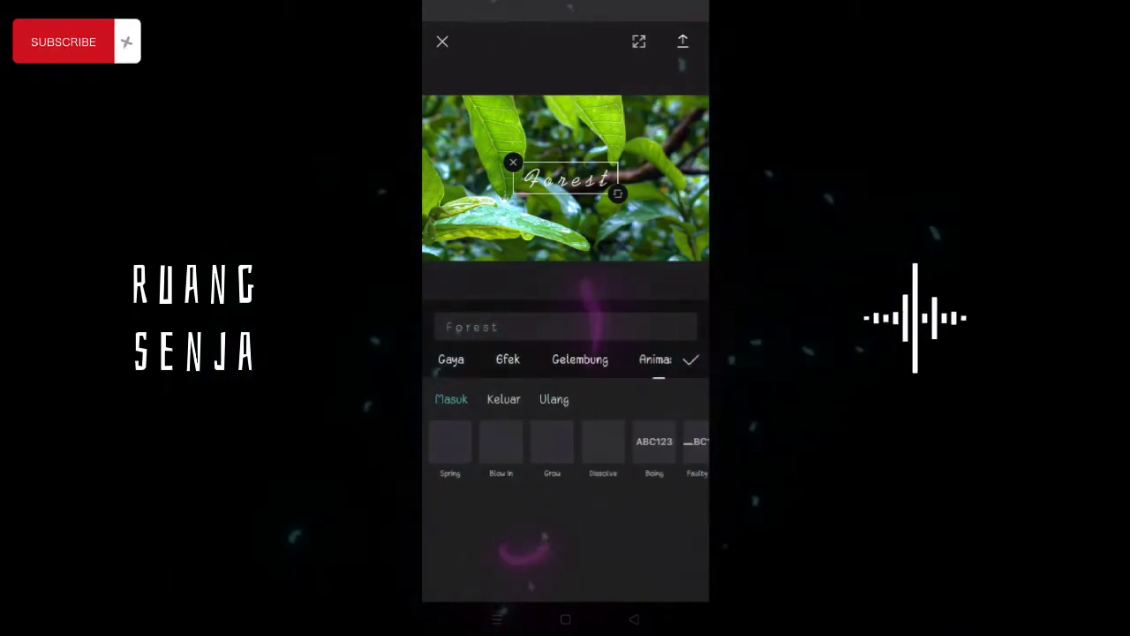
{"action": "left_click", "coordinate": [501, 441]}
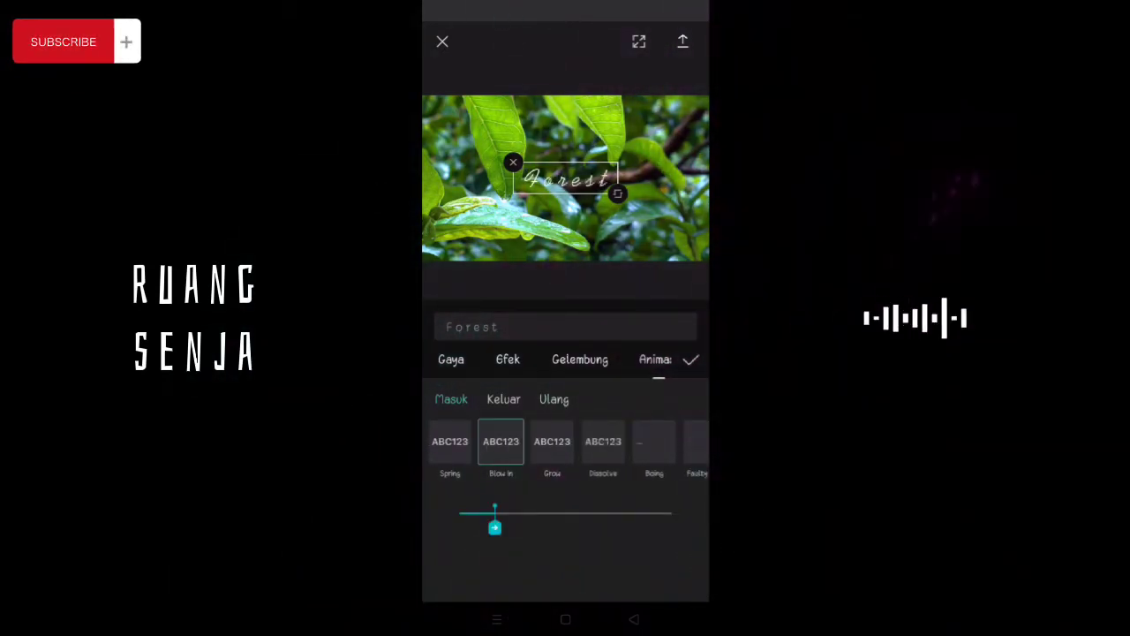
{"action": "mouse_move", "coordinate": [495, 528]}
{"action": "left_mouse_down"}
{"action": "mouse_move", "coordinate": [608, 527]}
{"action": "mouse_move", "coordinate": [575, 527]}
{"action": "left_mouse_up"}
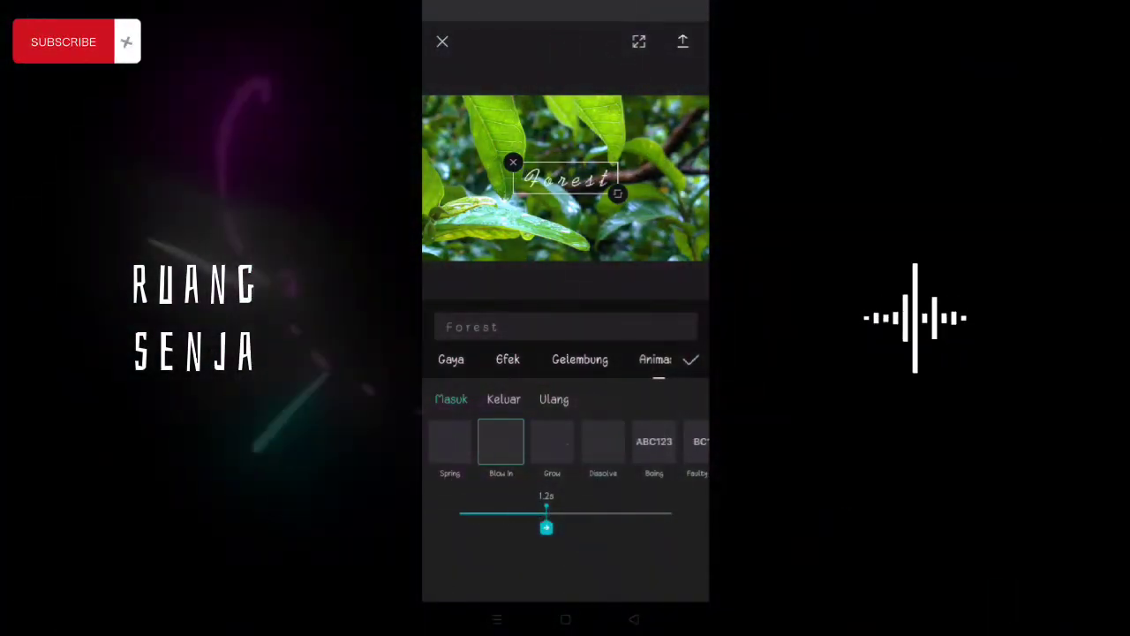
{"action": "left_click_drag", "start_coordinate": [549, 523], "coordinate": [565, 527]}
Set the title's exit animation to Slingshot and confirm the animations
{"action": "left_click", "coordinate": [496, 398]}
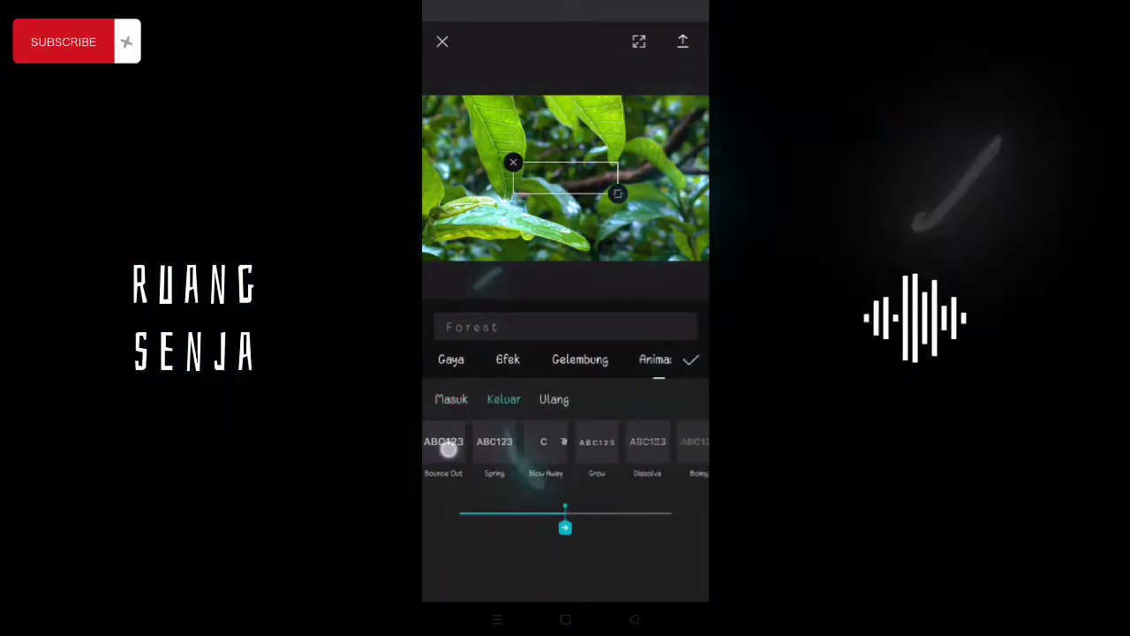
{"action": "left_click_drag", "start_coordinate": [654, 450], "coordinate": [494, 451]}
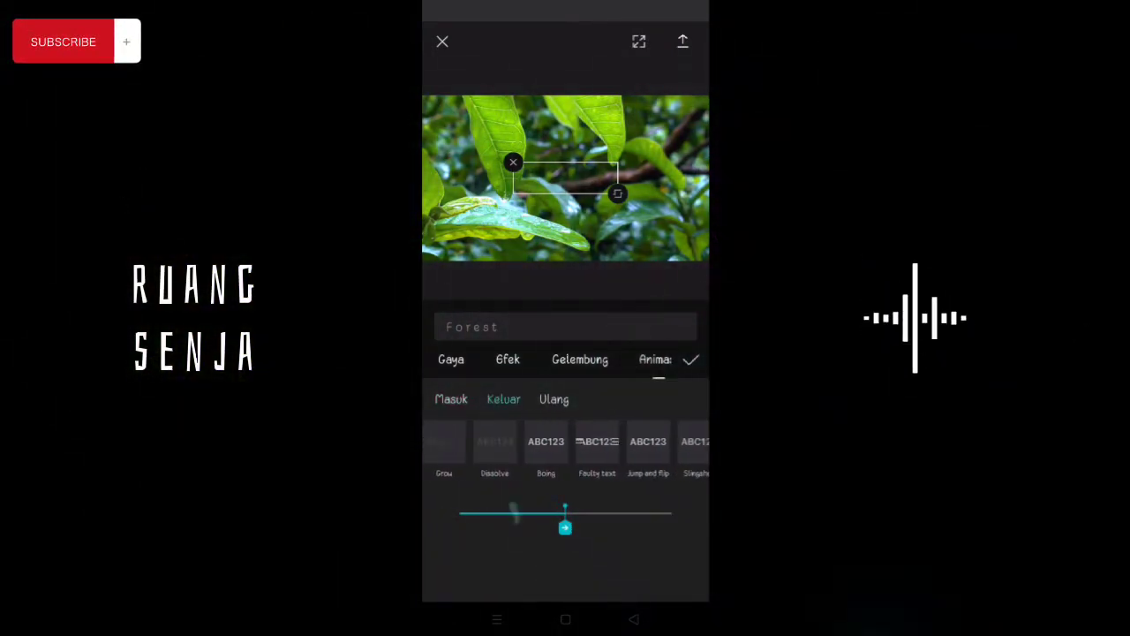
{"action": "left_click", "coordinate": [495, 442]}
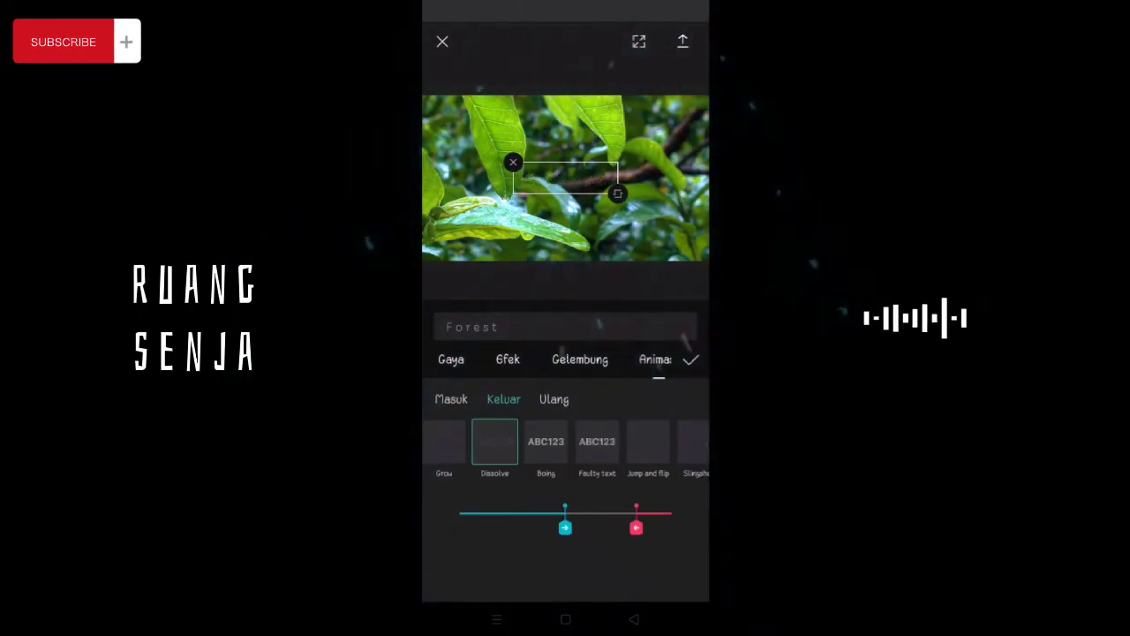
{"action": "left_click_drag", "start_coordinate": [521, 451], "coordinate": [454, 460]}
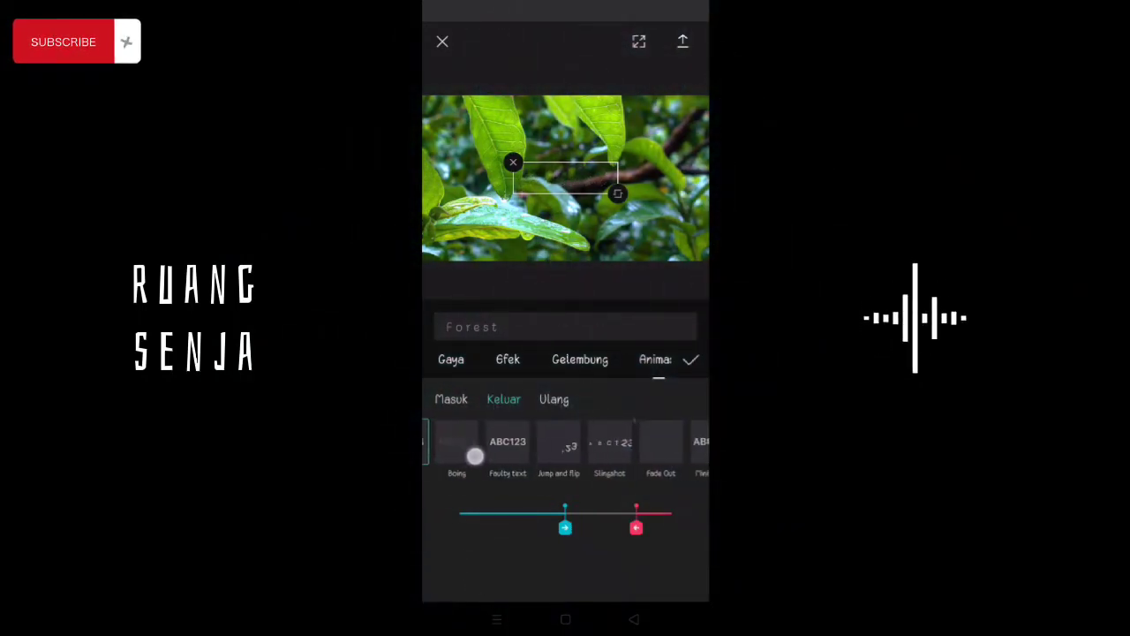
{"action": "left_click", "coordinate": [607, 441]}
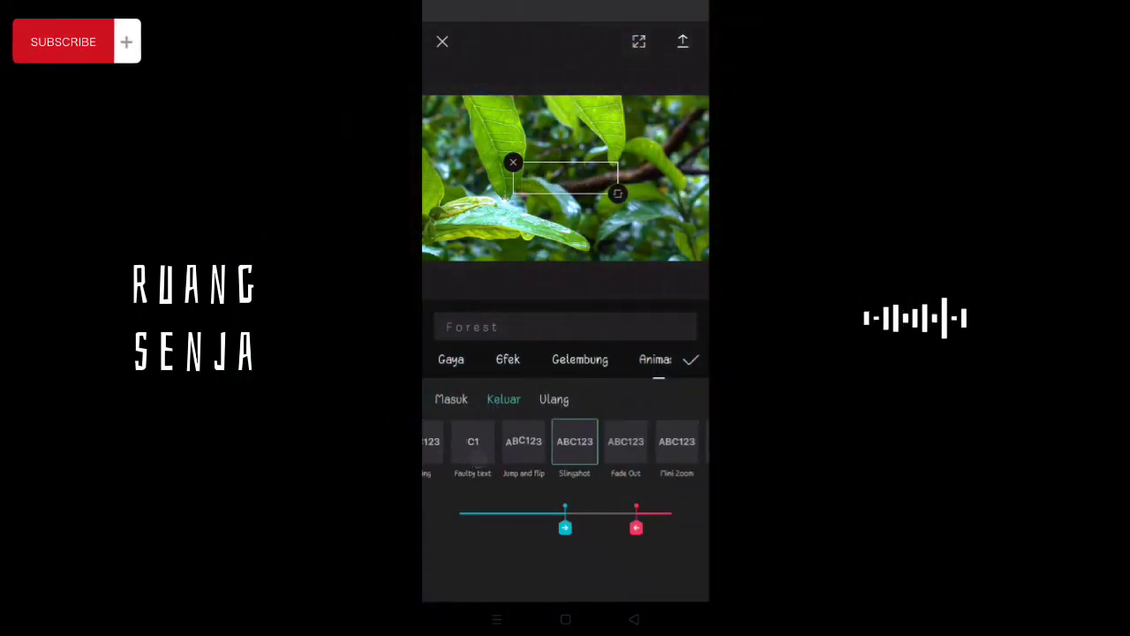
{"action": "left_click", "coordinate": [689, 359]}
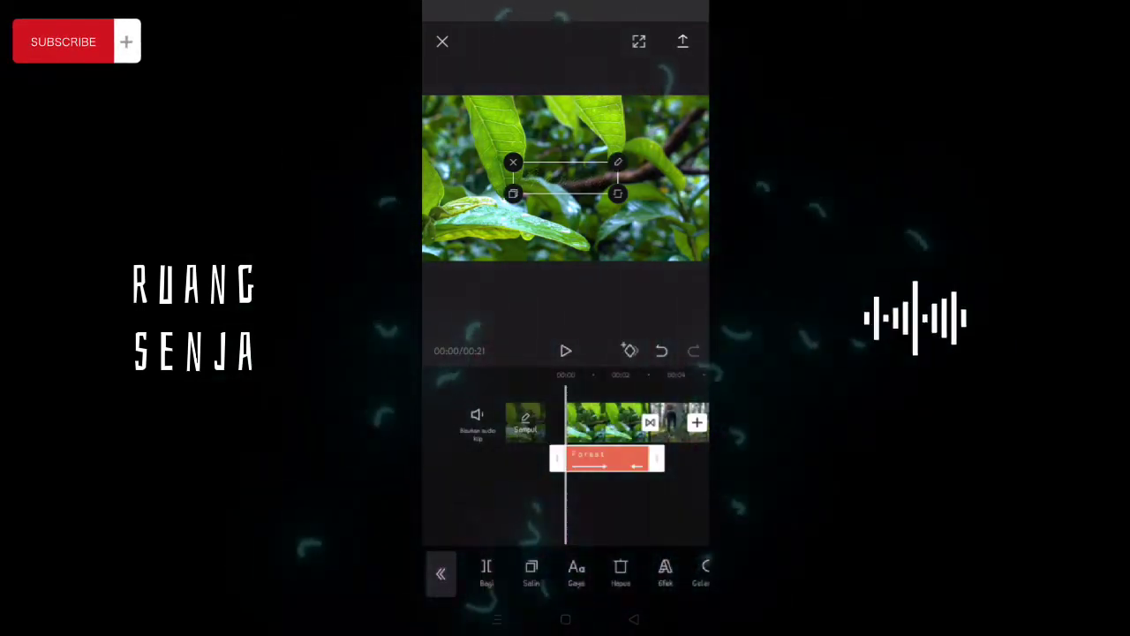
{"action": "left_click", "coordinate": [511, 496]}
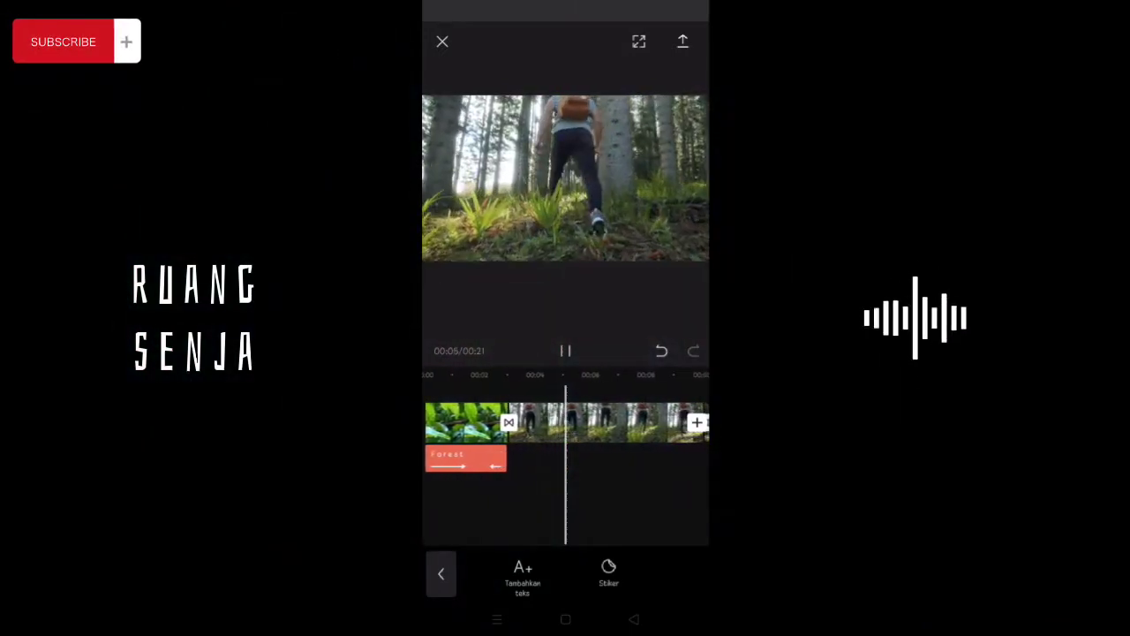
{"action": "mouse_move", "coordinate": [586, 497]}
{"action": "left_mouse_down"}
{"action": "mouse_move", "coordinate": [535, 497]}
{"action": "mouse_move", "coordinate": [636, 494]}
{"action": "left_mouse_up"}
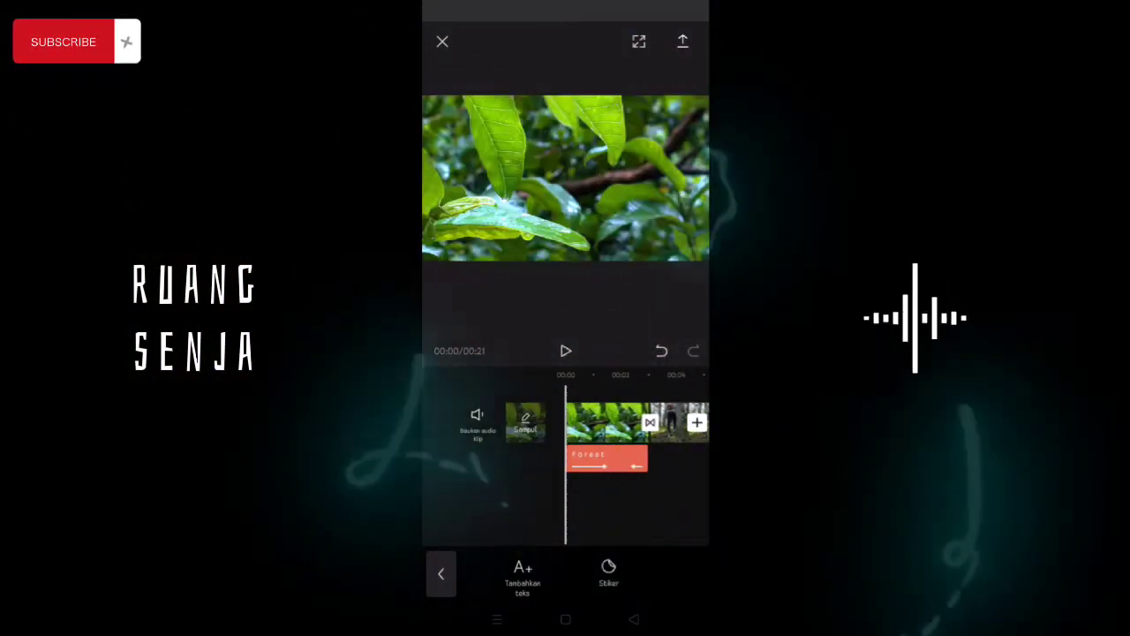
{"action": "left_click", "coordinate": [441, 574]}
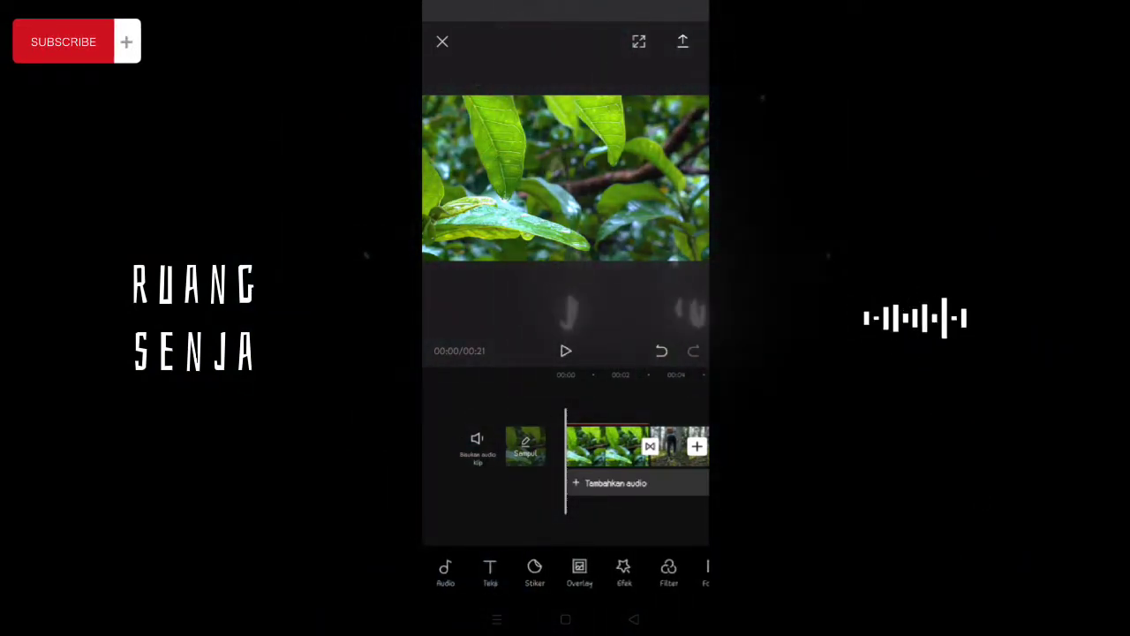
Apply the Style category's Punk filter at strength 61 to all clips and confirm
{"action": "left_click", "coordinate": [607, 446]}
{"action": "left_click_drag", "start_coordinate": [636, 574], "coordinate": [530, 574]}
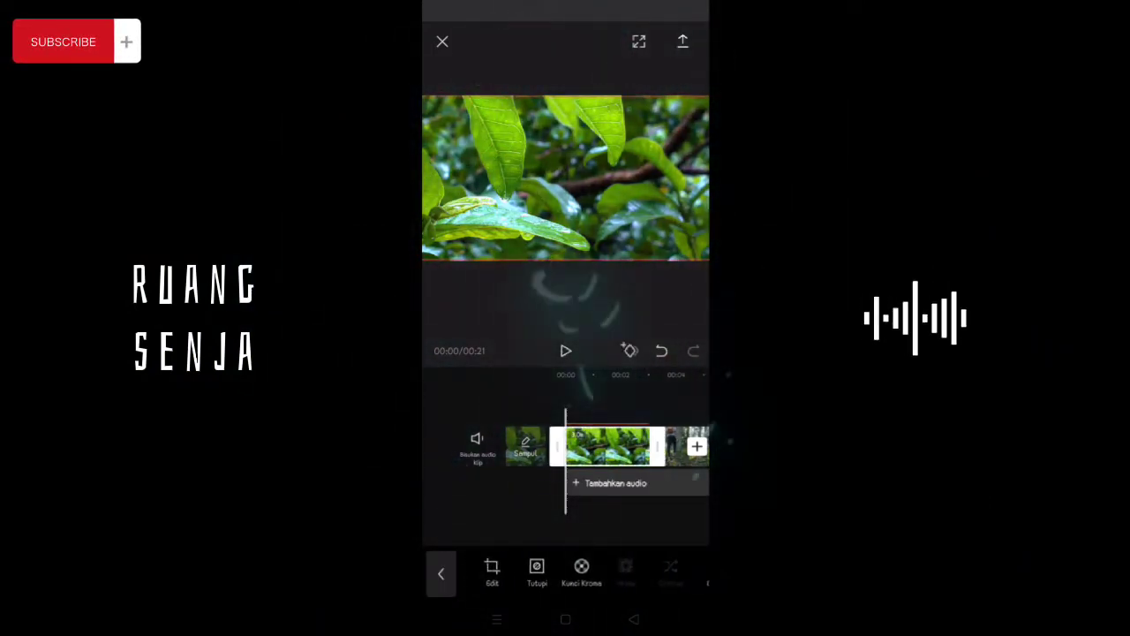
{"action": "left_click", "coordinate": [612, 572]}
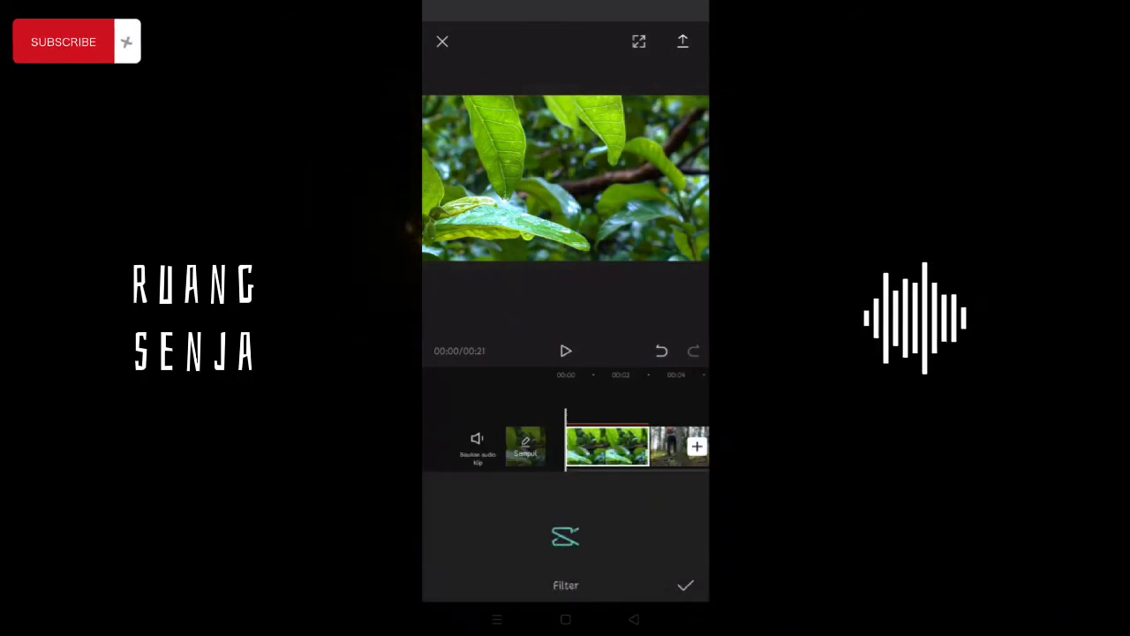
{"action": "left_click_drag", "start_coordinate": [654, 499], "coordinate": [555, 500]}
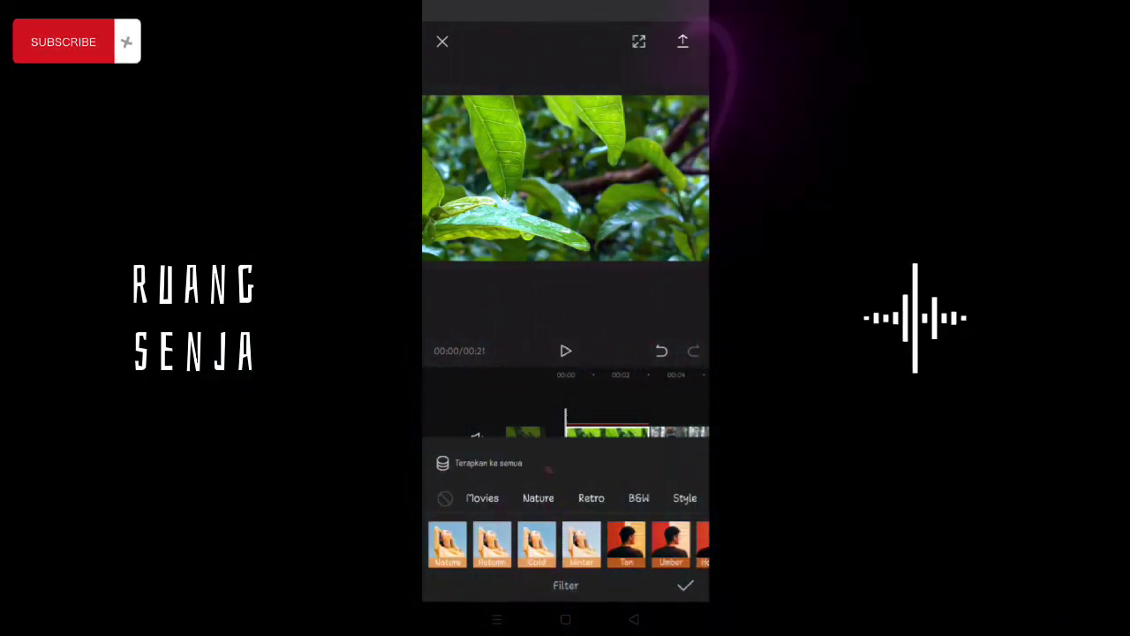
{"action": "left_click", "coordinate": [685, 498]}
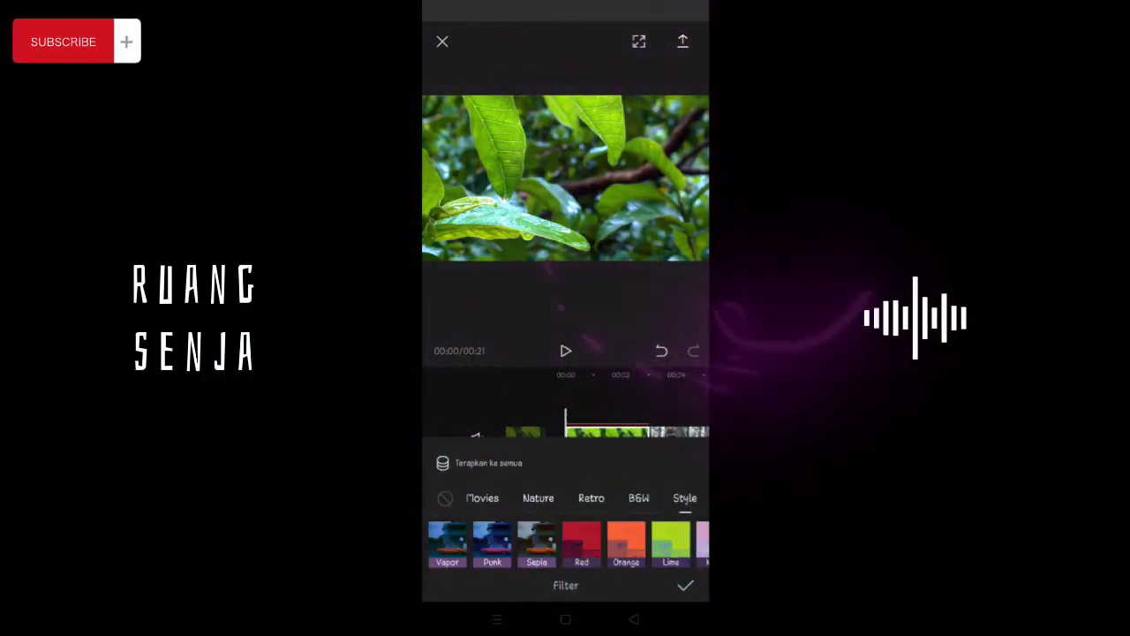
{"action": "left_click", "coordinate": [492, 543]}
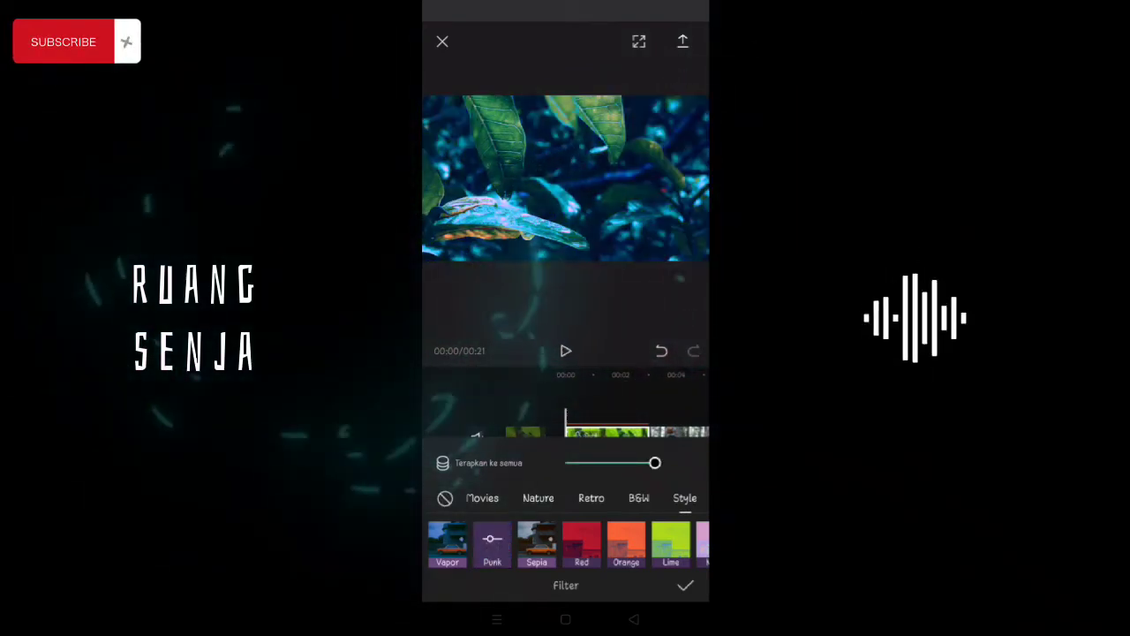
{"action": "left_click_drag", "start_coordinate": [631, 470], "coordinate": [535, 481]}
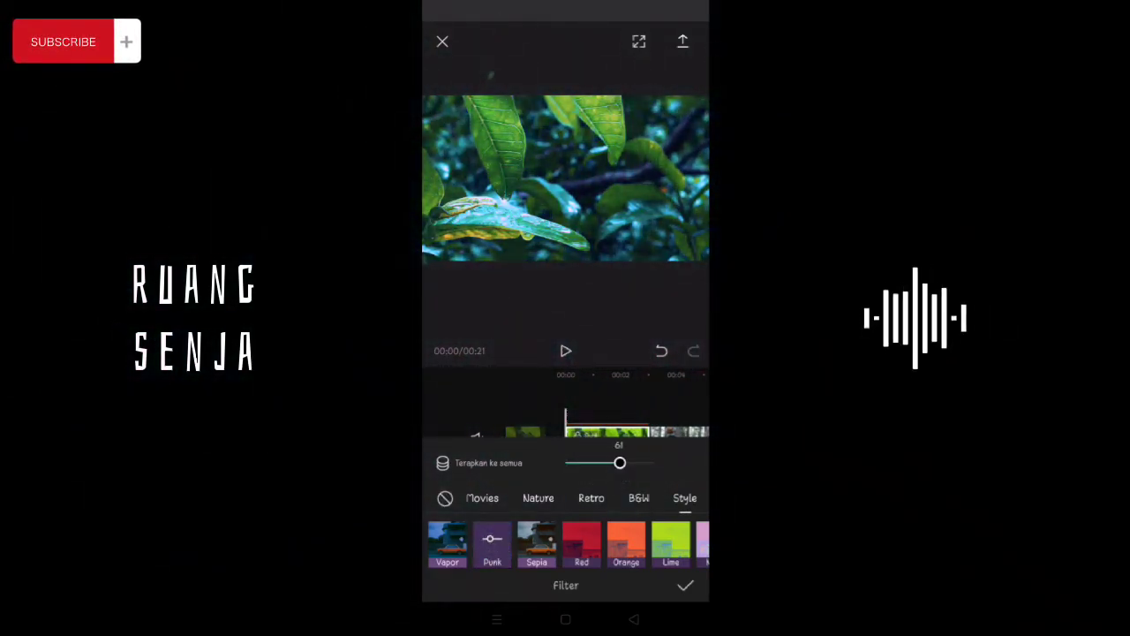
{"action": "left_click", "coordinate": [442, 463]}
{"action": "left_click", "coordinate": [685, 585]}
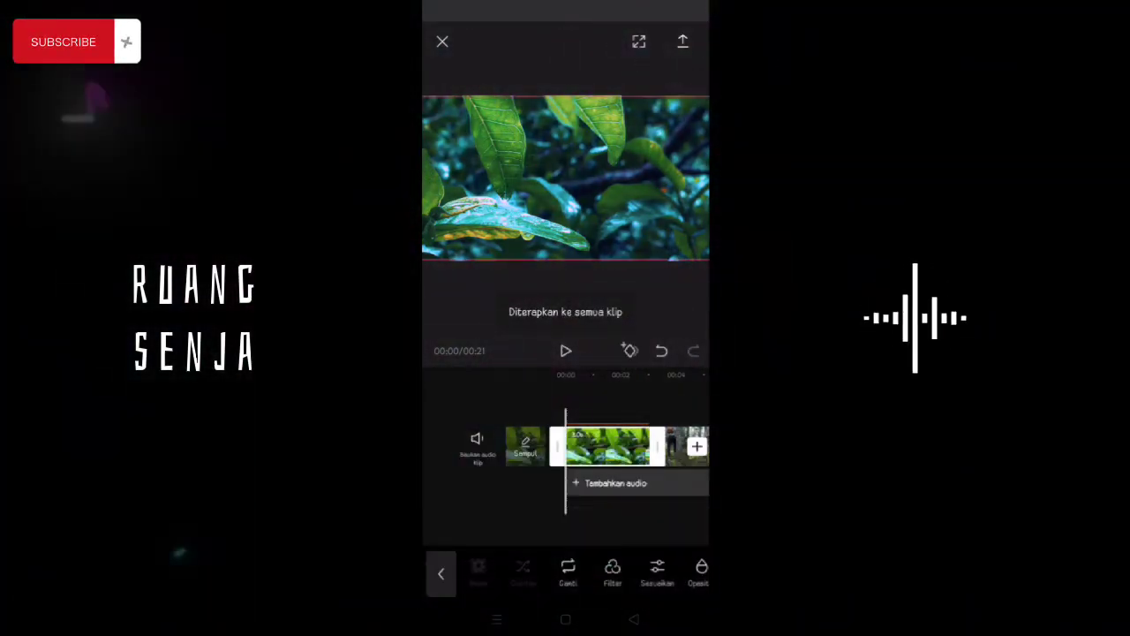
{"action": "left_click", "coordinate": [486, 517]}
{"action": "left_click", "coordinate": [566, 350]}
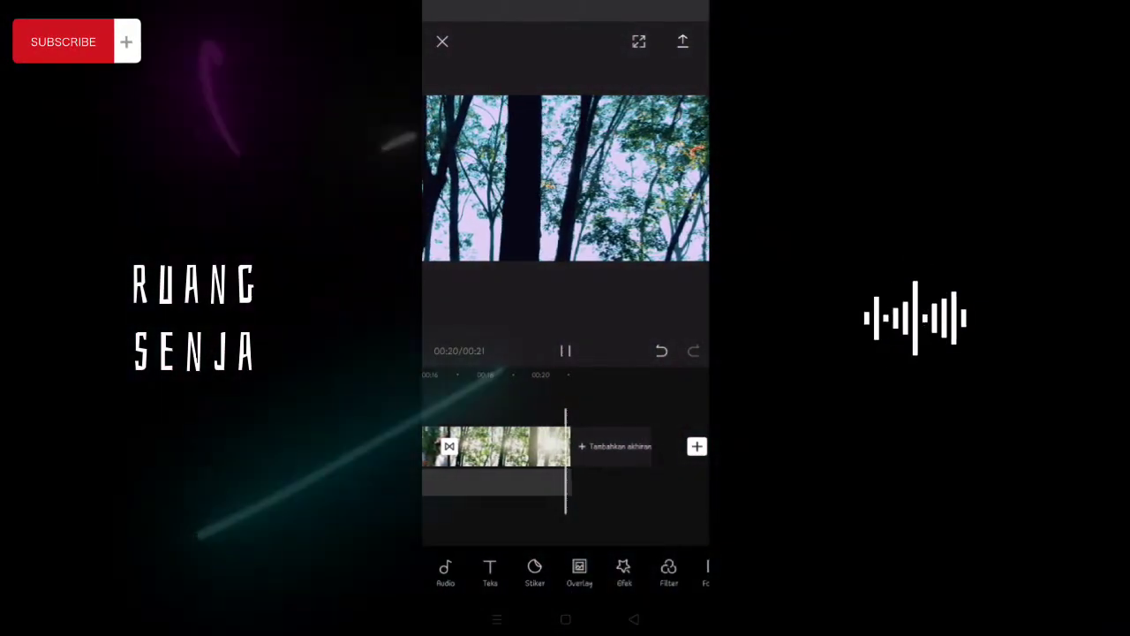
{"action": "scroll", "coordinate": [565, 446], "scroll_direction": "left", "scroll_amount": 10}
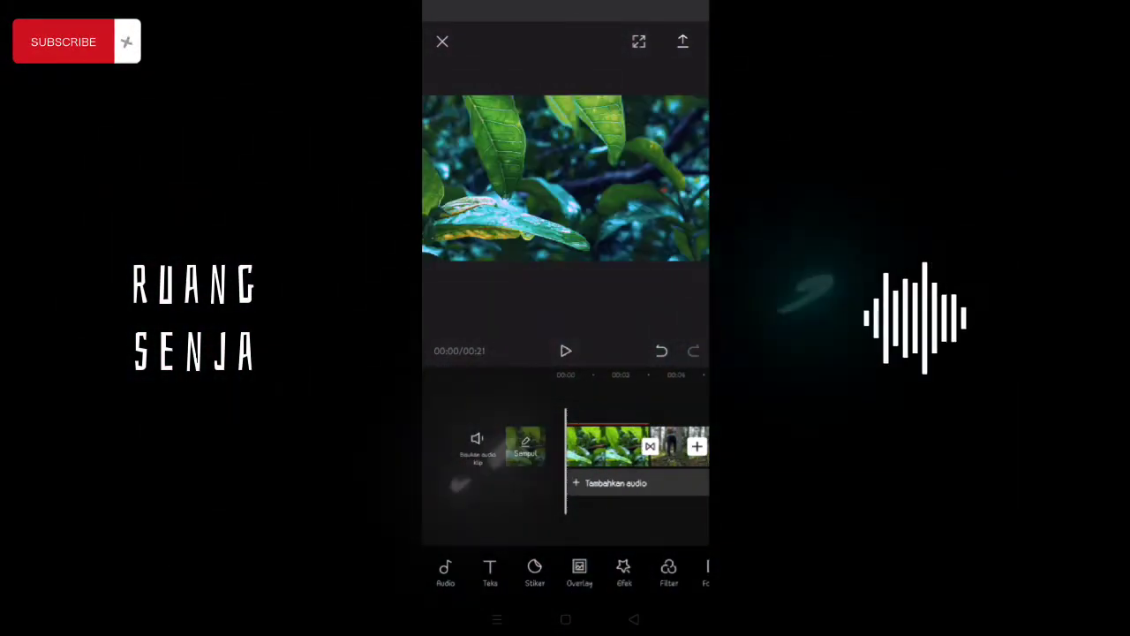